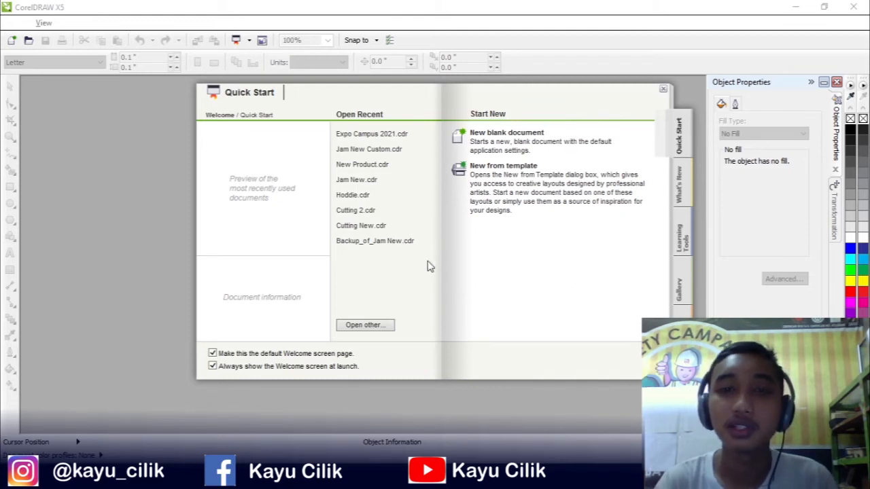
# - Create a new blank document named Tools
pyautogui.click(494, 136)
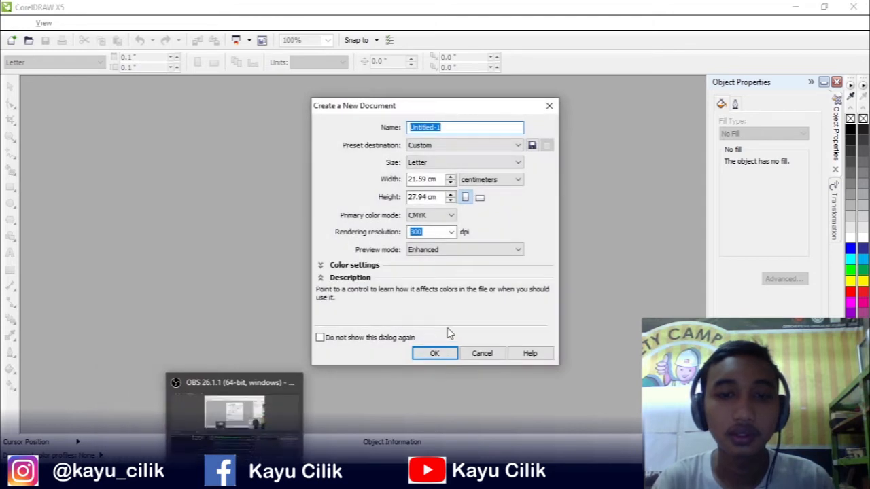
pyautogui.click(454, 129)
pyautogui.moveTo(446, 129); pyautogui.dragTo(392, 131)
pyautogui.write('Tools')
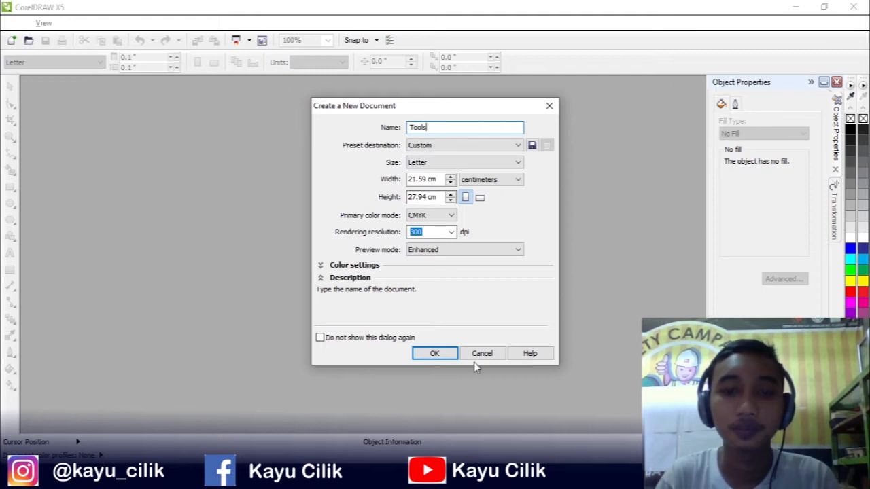
pyautogui.click(447, 357)
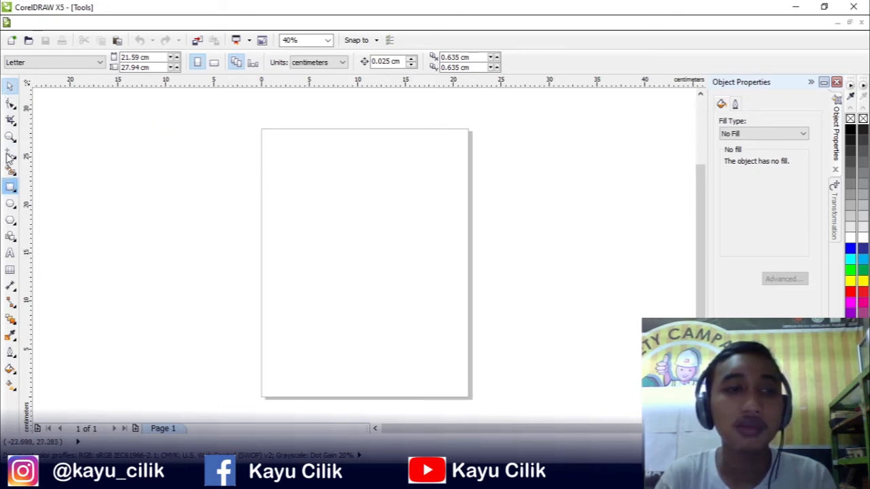
# - Draw a rectangle about 23 × 17.5 cm overlapping the page's right edge, and return to the Pick tool
pyautogui.click(10, 187)
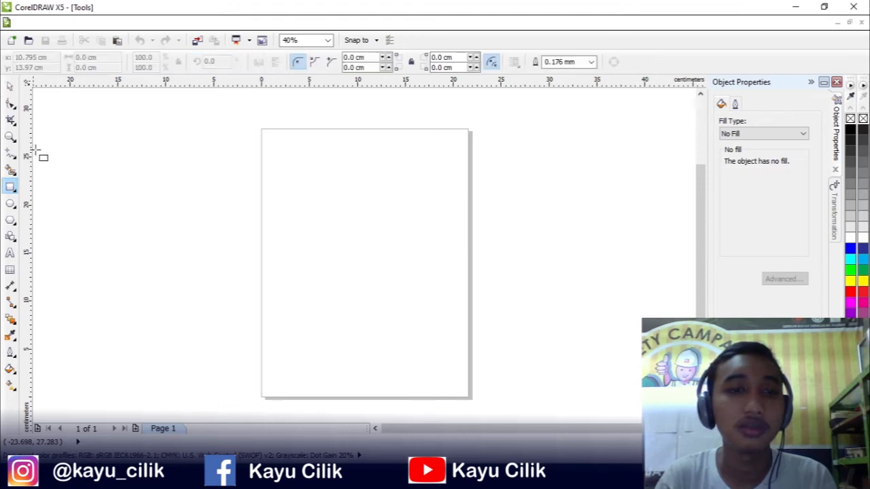
pyautogui.click(9, 84)
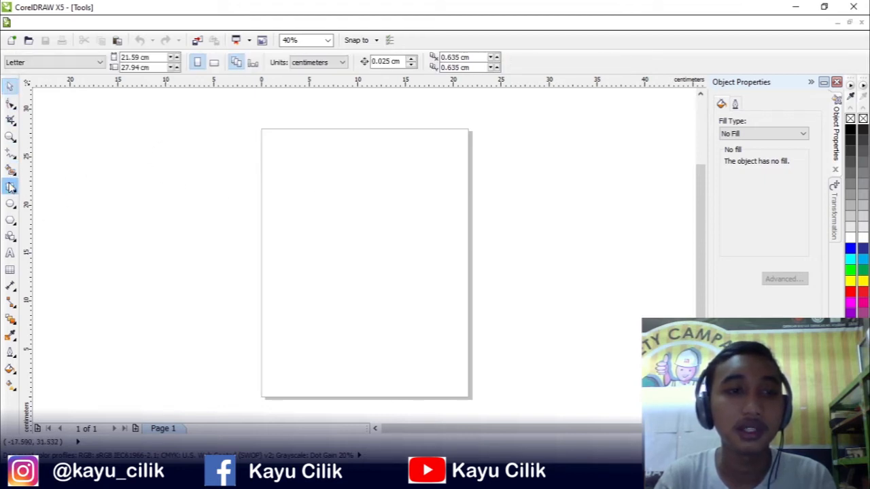
pyautogui.click(10, 187)
pyautogui.moveTo(402, 167)
pyautogui.mouseDown()
pyautogui.moveTo(538, 297)
pyautogui.moveTo(597, 340)
pyautogui.moveTo(623, 335)
pyautogui.mouseUp()
pyautogui.click(8, 84)
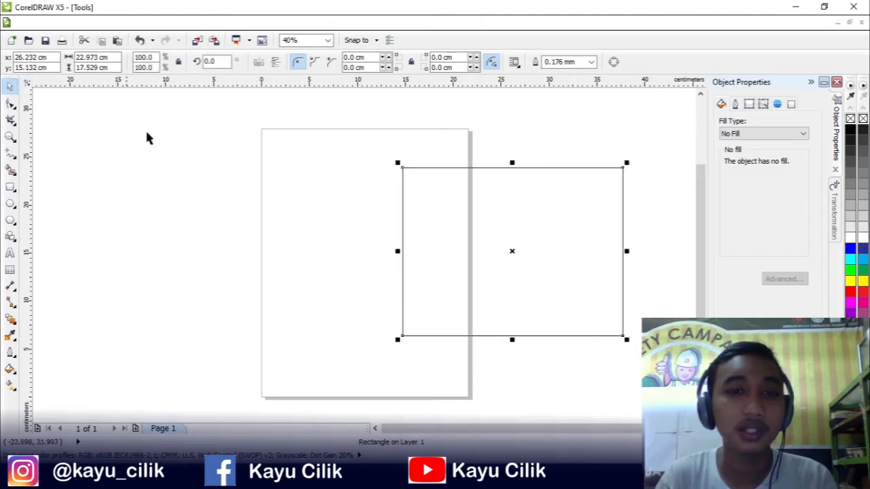
# - Move the rectangle slightly to the right and down with the Pick tool, to about x 28.4 cm, y 13.7 cm
pyautogui.click(93, 116)
pyautogui.moveTo(502, 229); pyautogui.dragTo(512, 212)
pyautogui.moveTo(556, 191); pyautogui.dragTo(569, 225)
pyautogui.click(561, 143)
pyautogui.click(588, 165)
pyautogui.click(574, 222)
pyautogui.click(592, 164)
pyautogui.click(551, 234)
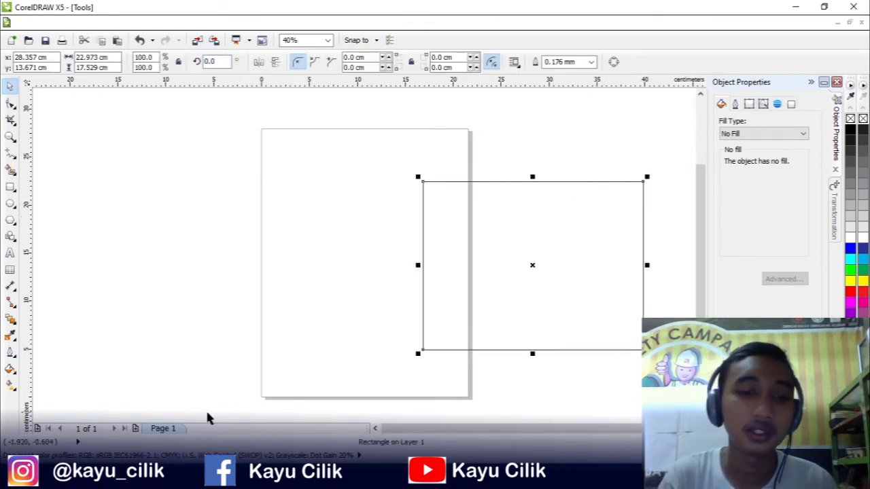
# - Switch to the Chrome window with the CorelDRAW toolbox ebook and read the Pick tool description, minimizing the browser when done
pyautogui.hotkey('alt', 'Tab')
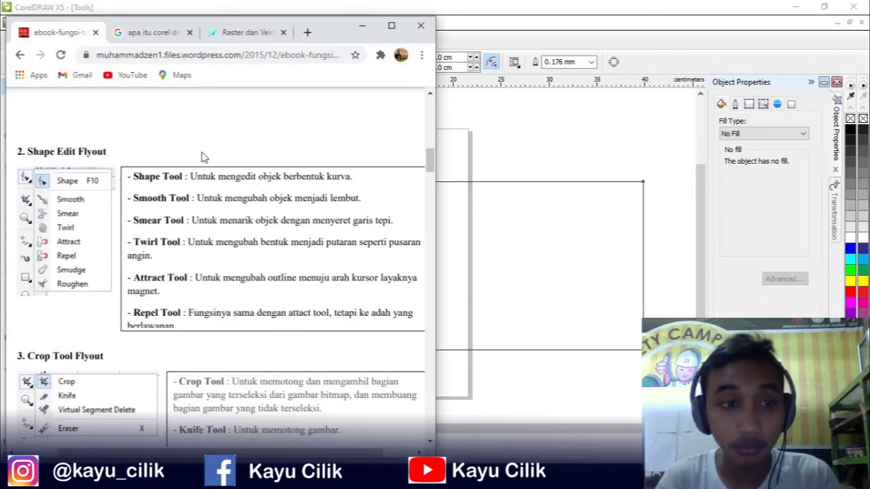
pyautogui.scroll(3, 204, 159)
pyautogui.scroll(3, 203, 138)
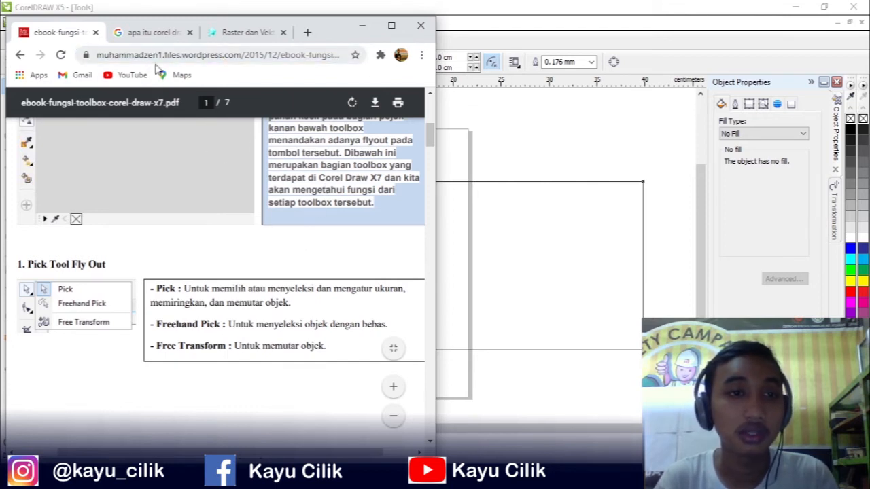
pyautogui.scroll(-5, 192, 297)
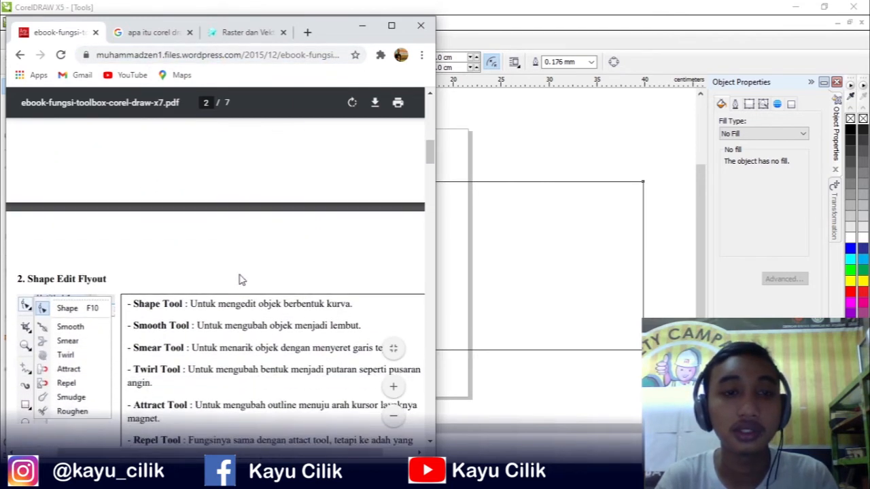
pyautogui.hscroll(1, 212, 433)
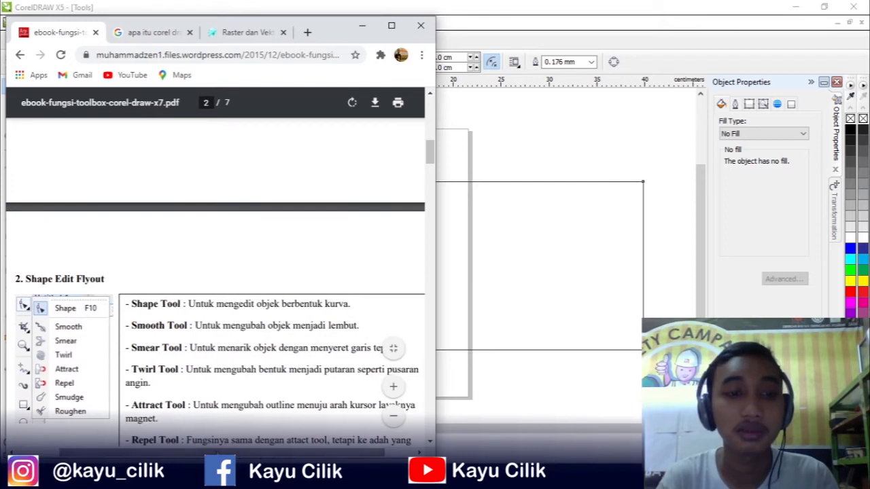
pyautogui.scroll(-1, 430, 160)
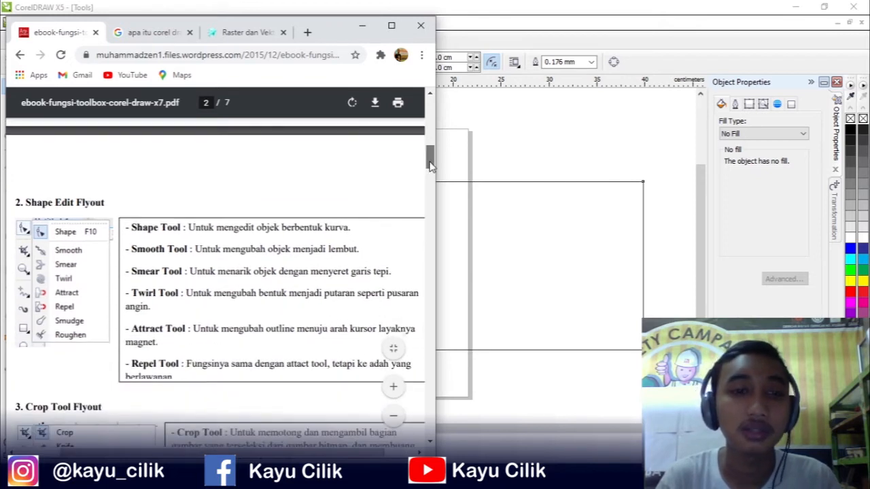
pyautogui.scroll(4, 430, 163)
pyautogui.moveTo(331, 42); pyautogui.dragTo(552, 40)
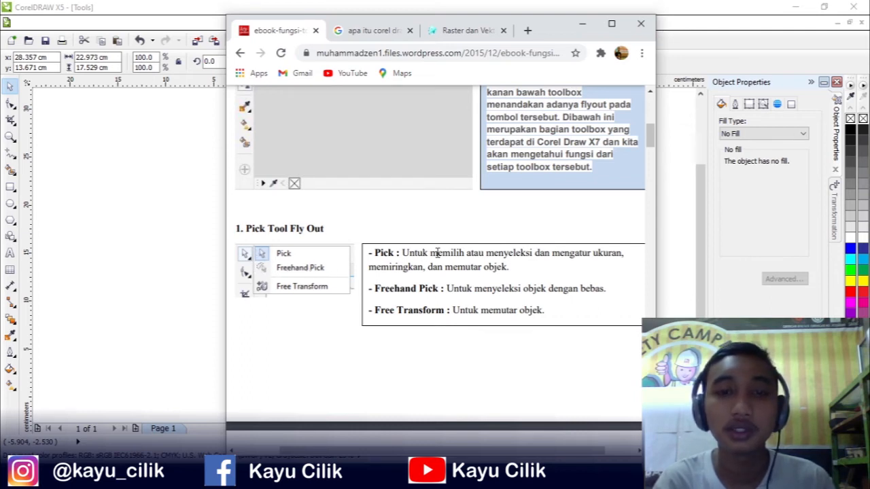
pyautogui.moveTo(414, 253); pyautogui.dragTo(503, 271)
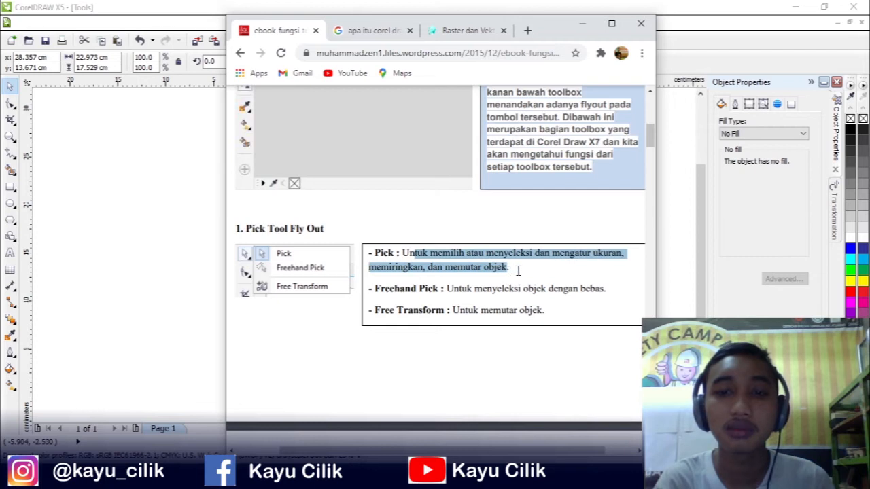
pyautogui.click(509, 271)
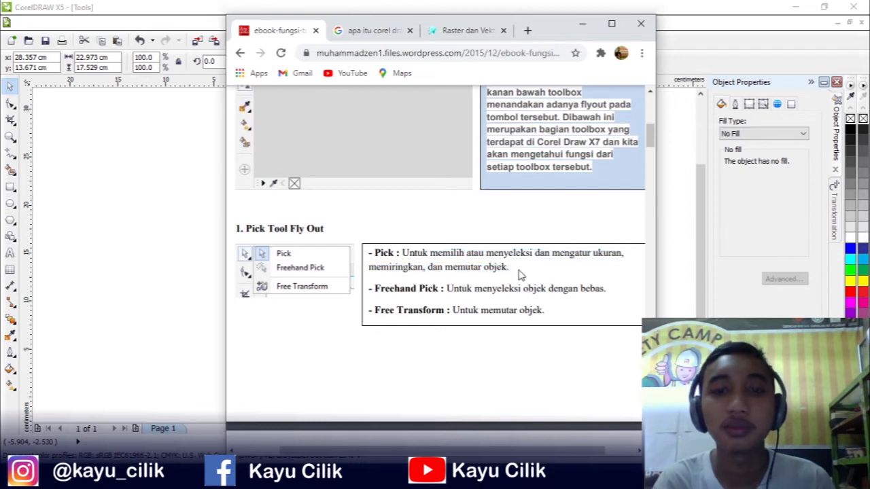
pyautogui.click(583, 31)
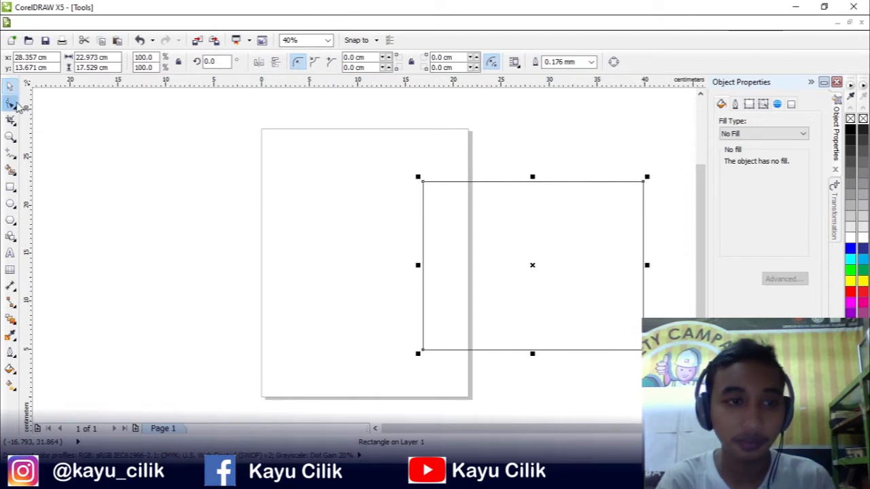
# - Move the rectangle across the page's left edge and try rotating it to about 308.6°
pyautogui.click(167, 156)
pyautogui.moveTo(551, 251); pyautogui.dragTo(287, 235)
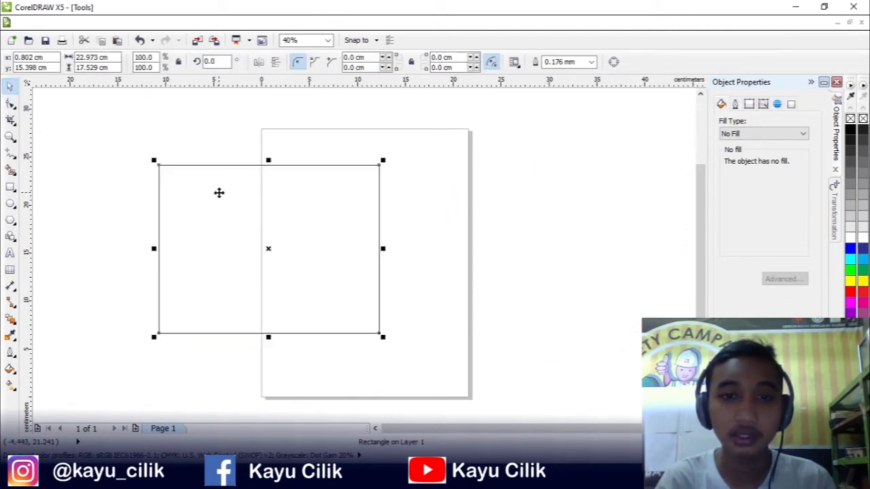
pyautogui.click(294, 204)
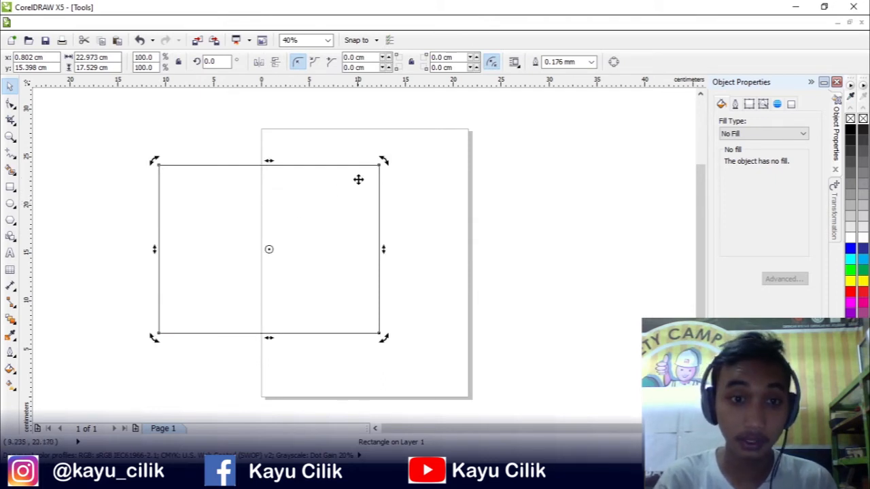
pyautogui.moveTo(382, 161); pyautogui.dragTo(379, 279)
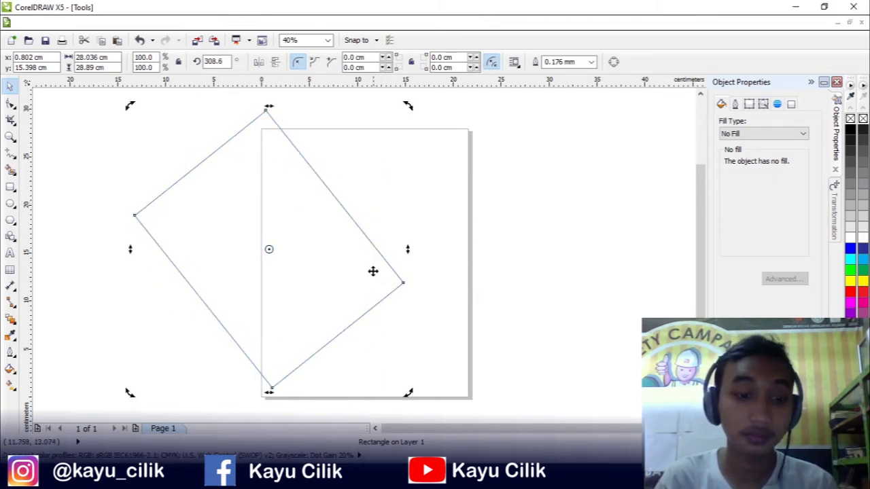
pyautogui.hotkey('ctrl', 'z')
# - Enlarge the rectangle to about 25.9 × 19.8 cm and move it to about x 19.7 cm, y 13.9 cm
pyautogui.click(365, 313)
pyautogui.click(376, 333)
pyautogui.moveTo(379, 333); pyautogui.dragTo(407, 356)
pyautogui.moveTo(351, 292); pyautogui.dragTo(424, 272)
pyautogui.click(507, 239)
pyautogui.moveTo(411, 226); pyautogui.dragTo(495, 224)
pyautogui.click(617, 172)
# - Select the rectangle with a marquee around it and fill it with black
pyautogui.moveTo(639, 133); pyautogui.dragTo(321, 353)
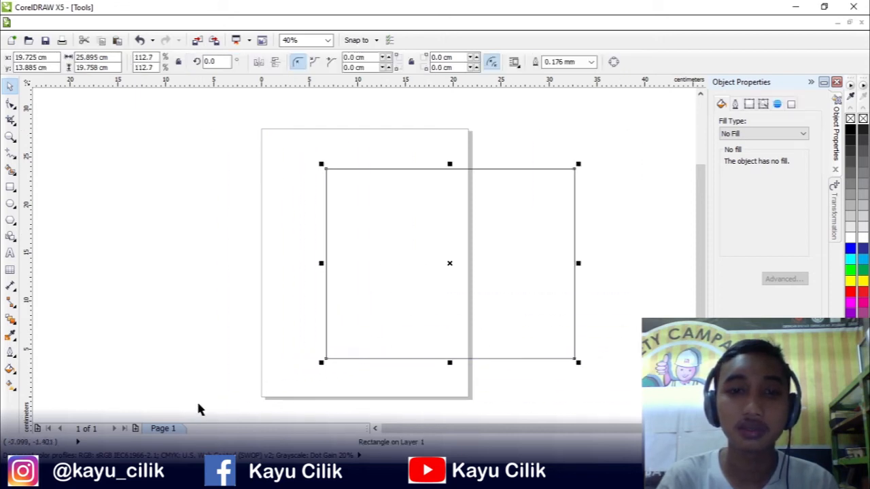
pyautogui.click(221, 313)
pyautogui.moveTo(209, 140)
pyautogui.mouseDown()
pyautogui.moveTo(462, 307)
pyautogui.moveTo(605, 382)
pyautogui.moveTo(630, 383)
pyautogui.moveTo(240, 179)
pyautogui.moveTo(221, 142)
pyautogui.mouseUp()
pyautogui.click(630, 380)
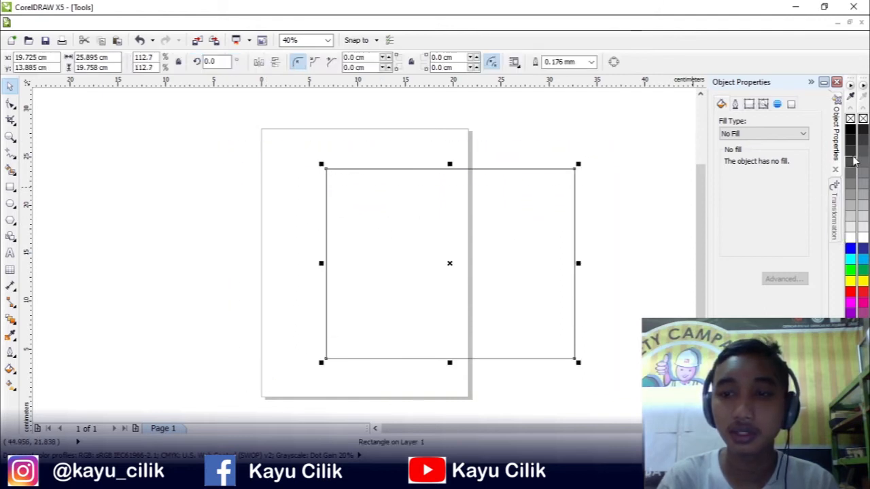
pyautogui.click(850, 129)
# - Duplicate the black rectangle to its left and shrink the copy to about 16.8 × 12.9 cm
pyautogui.moveTo(511, 269); pyautogui.dragTo(252, 291)
pyautogui.rightClick(252, 291)
pyautogui.moveTo(60, 184); pyautogui.dragTo(147, 249)
pyautogui.moveTo(216, 284); pyautogui.dragTo(204, 231)
pyautogui.click(225, 195)
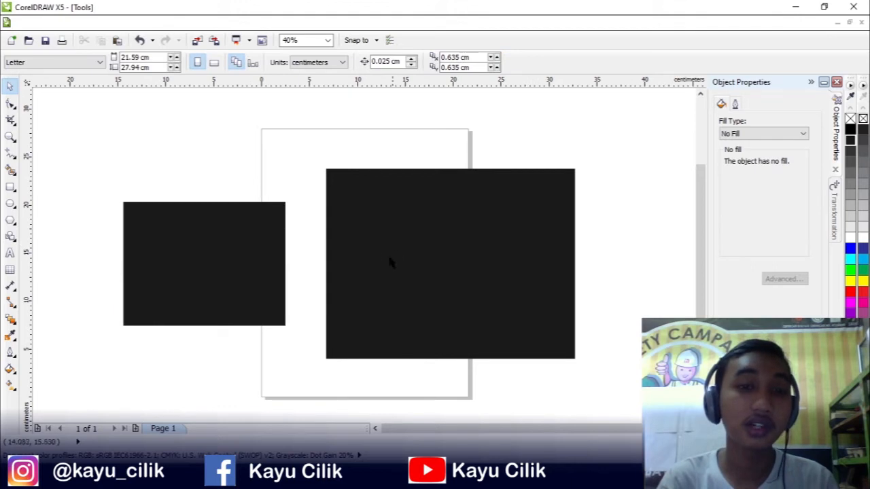
# - Duplicate the small black rectangle to the right of the large one and delete that duplicate
pyautogui.click(250, 270)
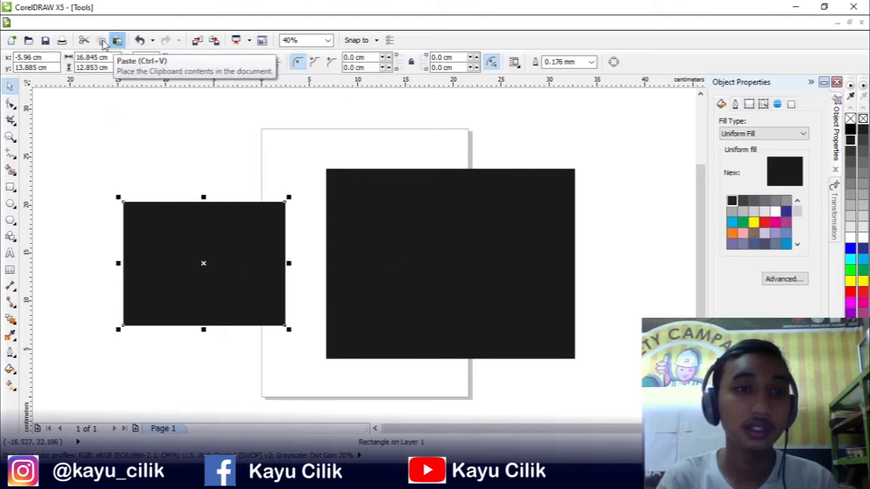
pyautogui.click(144, 139)
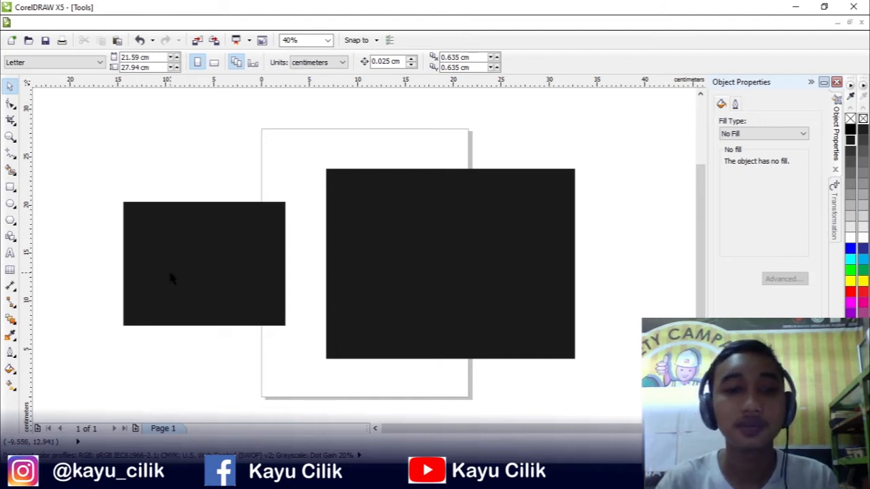
pyautogui.moveTo(174, 261); pyautogui.dragTo(601, 184)
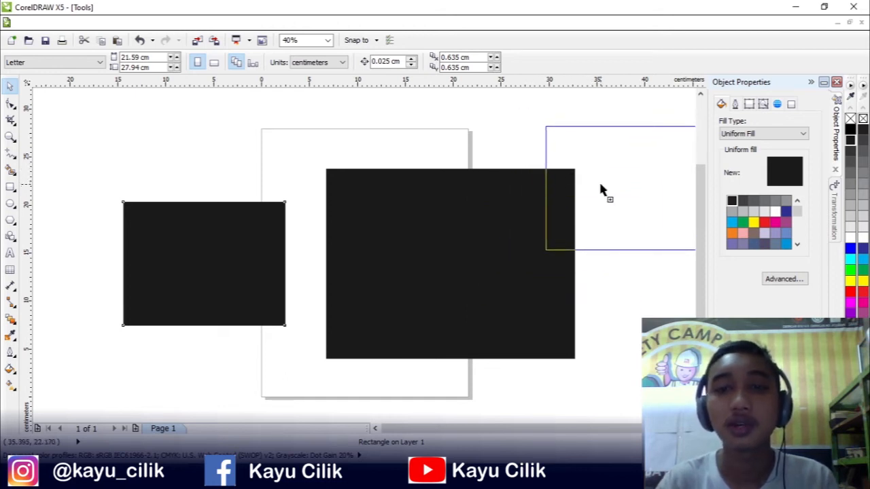
pyautogui.moveTo(600, 184); pyautogui.dragTo(644, 254)
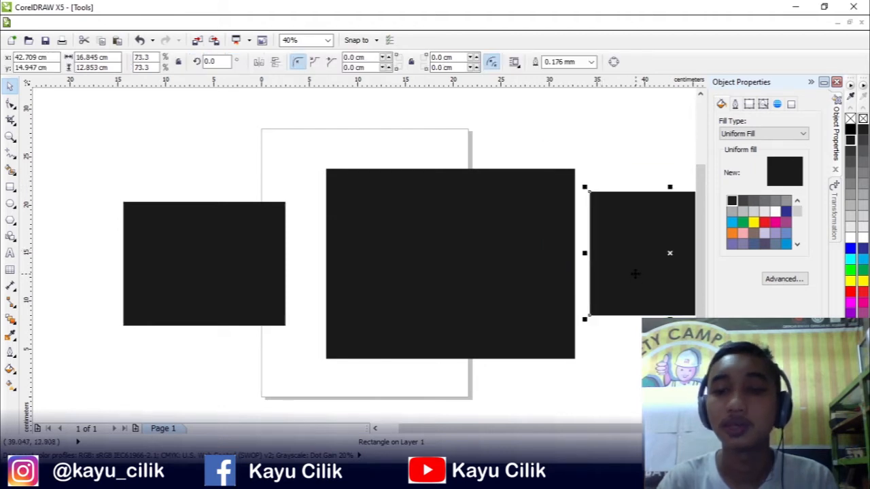
pyautogui.press('Delete')
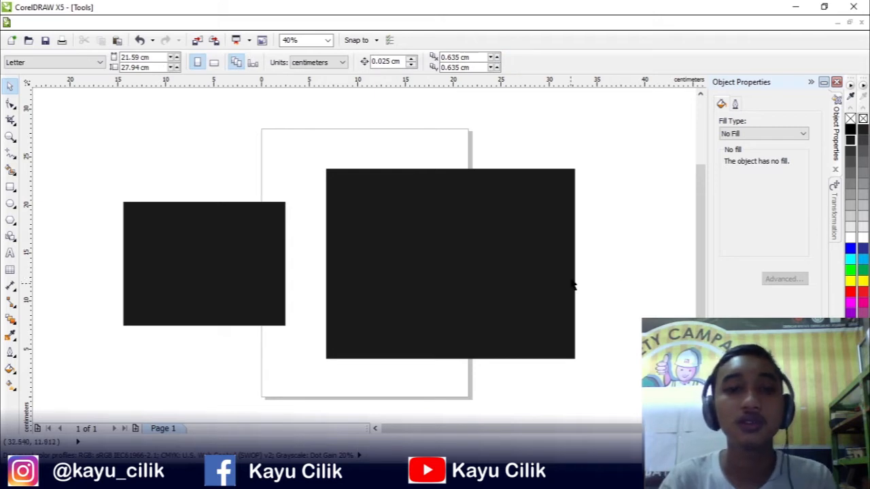
# - Try duplicating both black rectangles together, with the copies above and to the right of the originals
pyautogui.moveTo(633, 127); pyautogui.dragTo(56, 401)
pyautogui.moveTo(656, 129); pyautogui.dragTo(52, 408)
pyautogui.moveTo(220, 259); pyautogui.dragTo(368, 163)
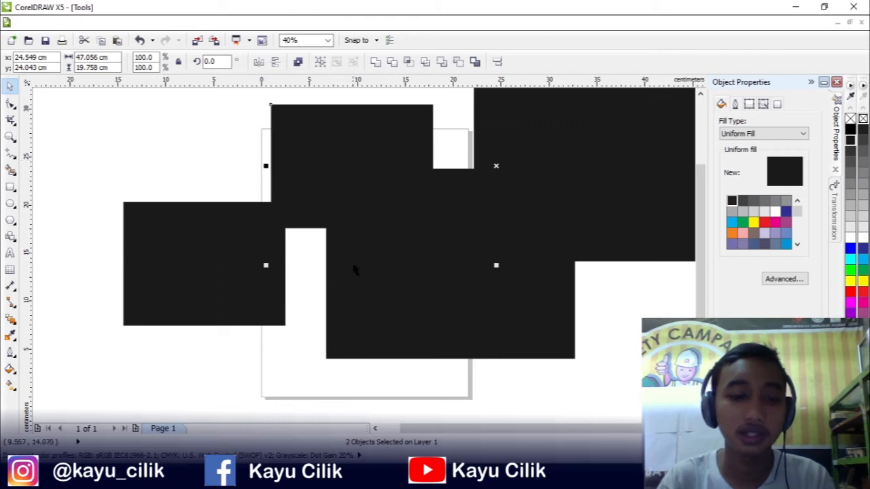
pyautogui.hotkey('ctrl', 'z')
pyautogui.click(609, 221)
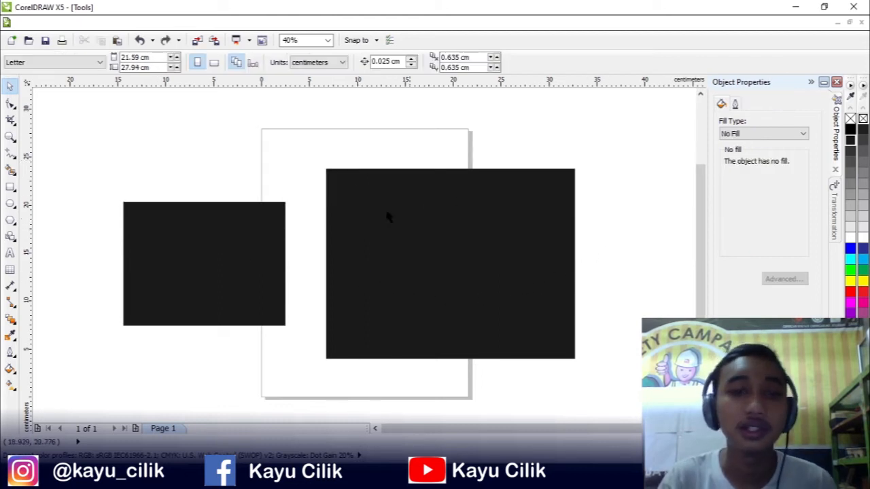
# - Copy and paste the small black rectangle in place, and try moving the pasted copy to the right
pyautogui.click(191, 224)
pyautogui.click(102, 41)
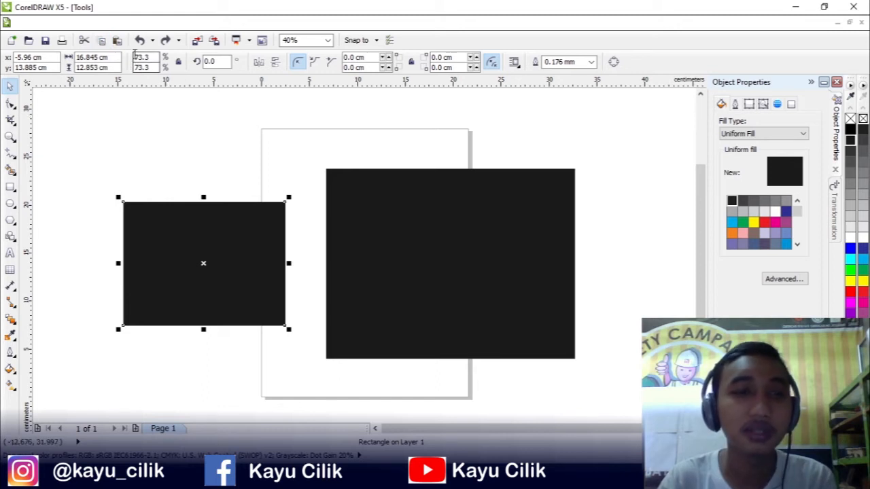
pyautogui.click(117, 40)
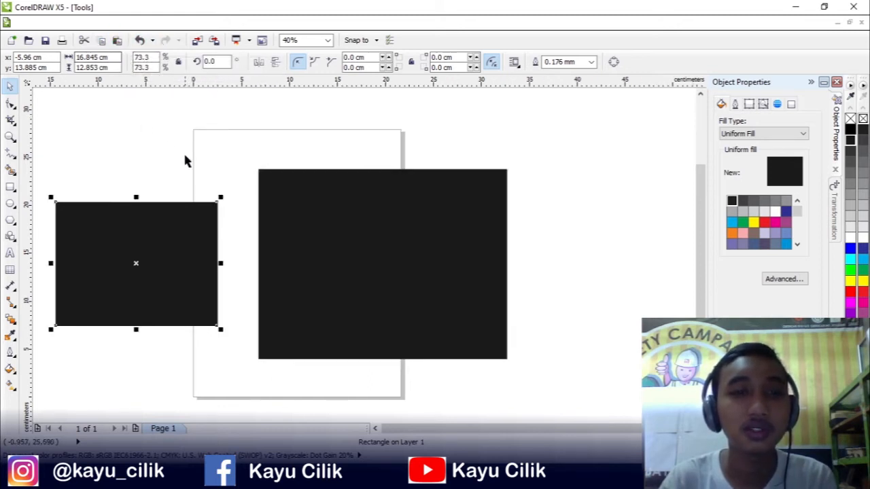
pyautogui.moveTo(136, 263); pyautogui.dragTo(212, 248)
pyautogui.hotkey('ctrl', 'z')
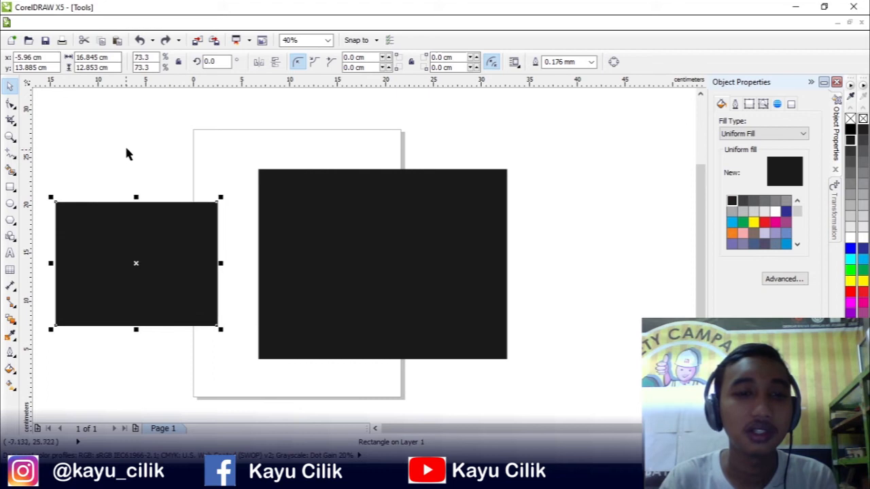
pyautogui.hscroll(-2, 156, 170)
pyautogui.click(190, 191)
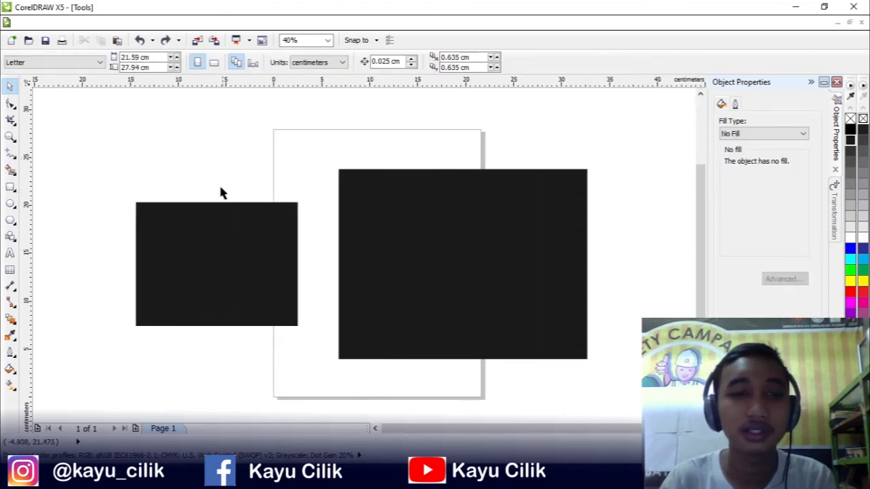
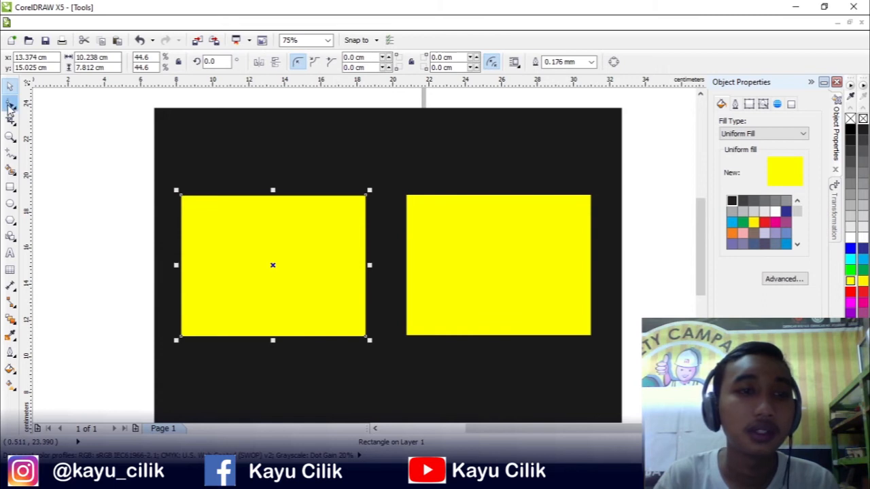
# - Round all corners of the left yellow rectangle to a radius of about 1.37 cm with the Shape tool
pyautogui.click(10, 102)
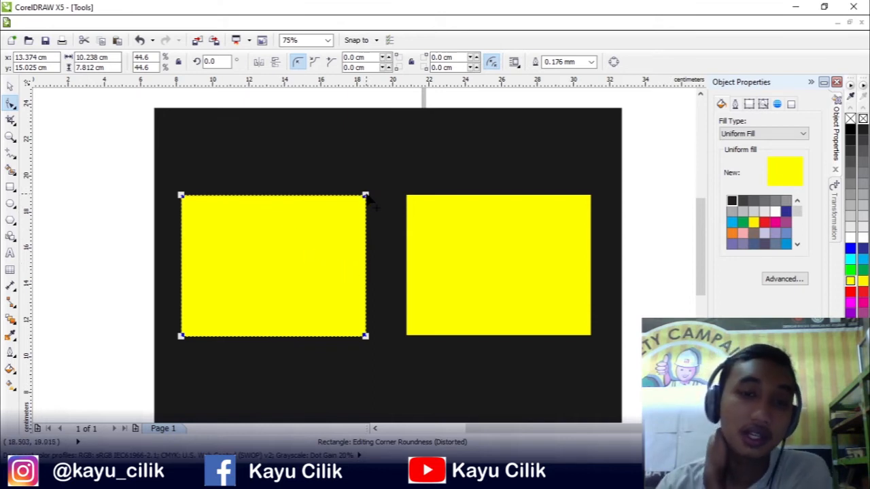
pyautogui.moveTo(367, 196); pyautogui.dragTo(337, 219)
pyautogui.click(376, 150)
pyautogui.click(341, 238)
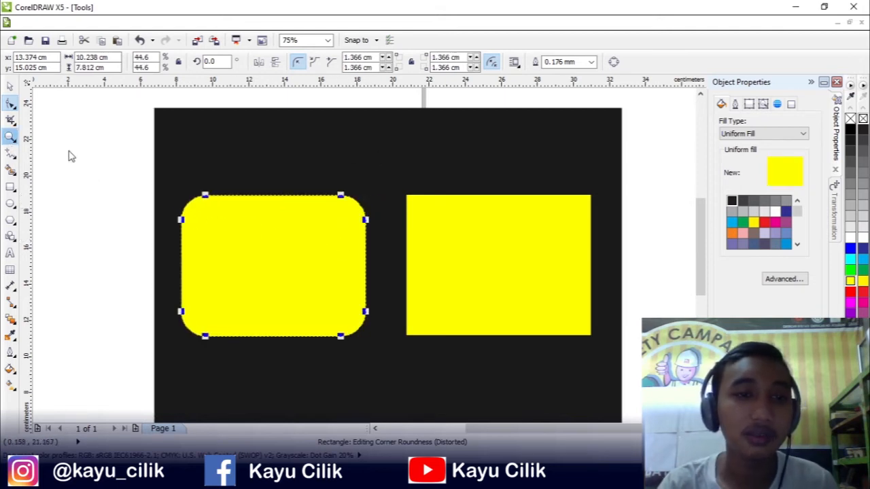
# - Try enlarging the left yellow rectangle's corner radius to about 1.68 cm, and undo the change
pyautogui.moveTo(206, 198); pyautogui.dragTo(212, 215)
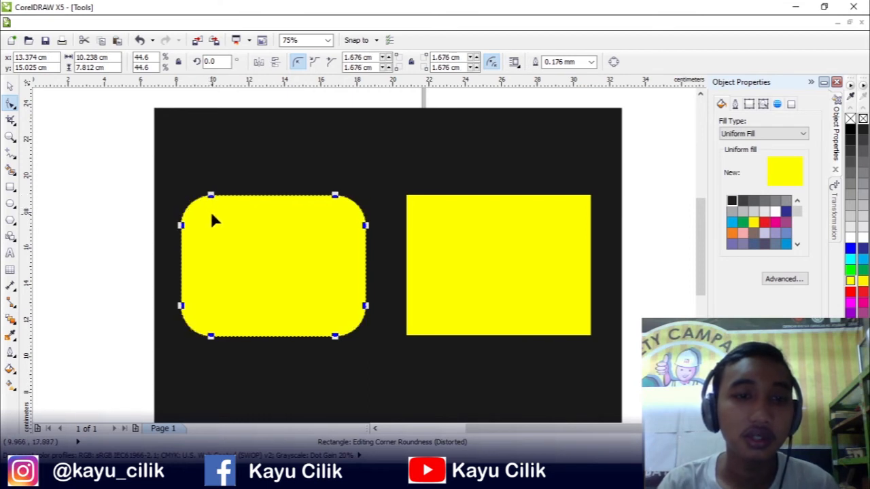
pyautogui.hotkey('ctrl', 'z')
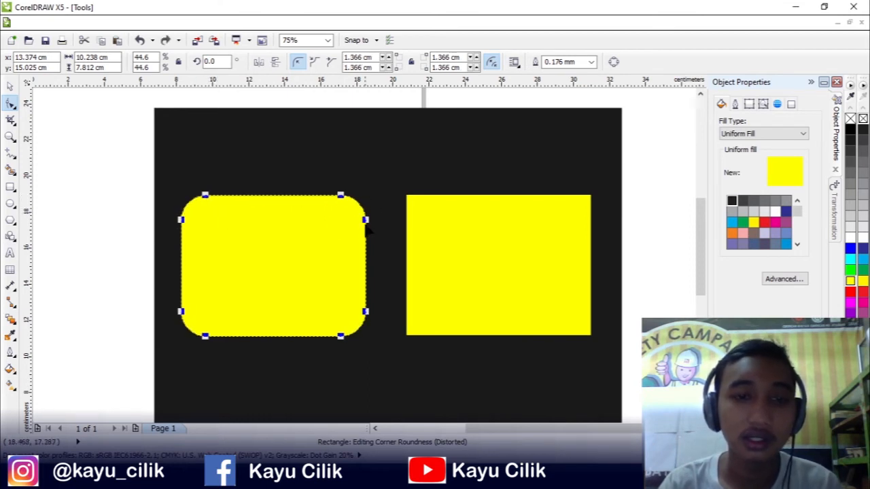
pyautogui.click(295, 155)
pyautogui.click(322, 234)
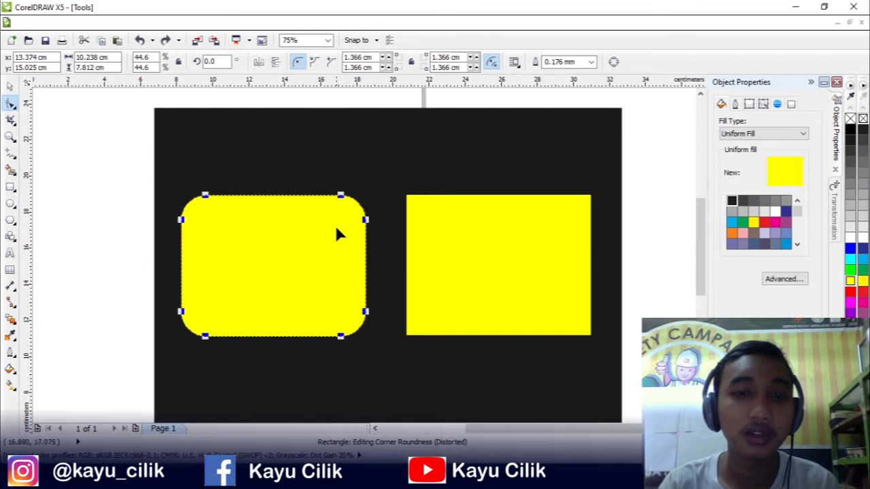
pyautogui.click(302, 160)
pyautogui.click(332, 228)
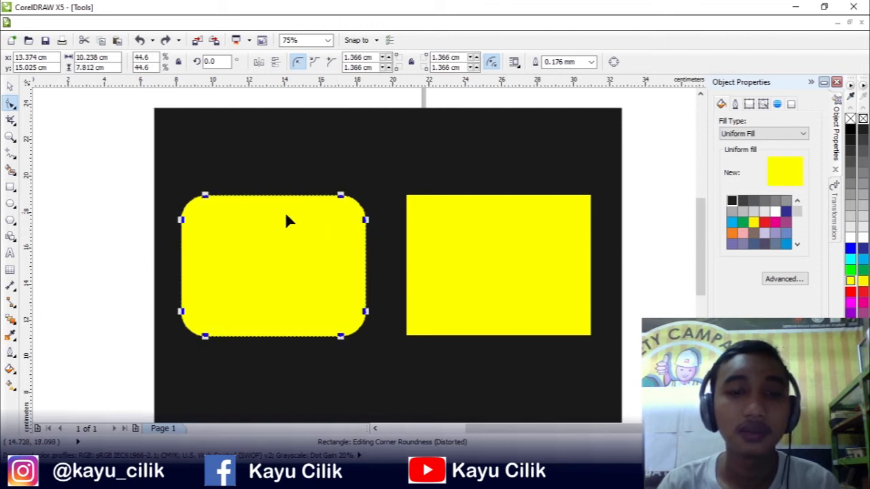
pyautogui.scroll(8, 278, 216)
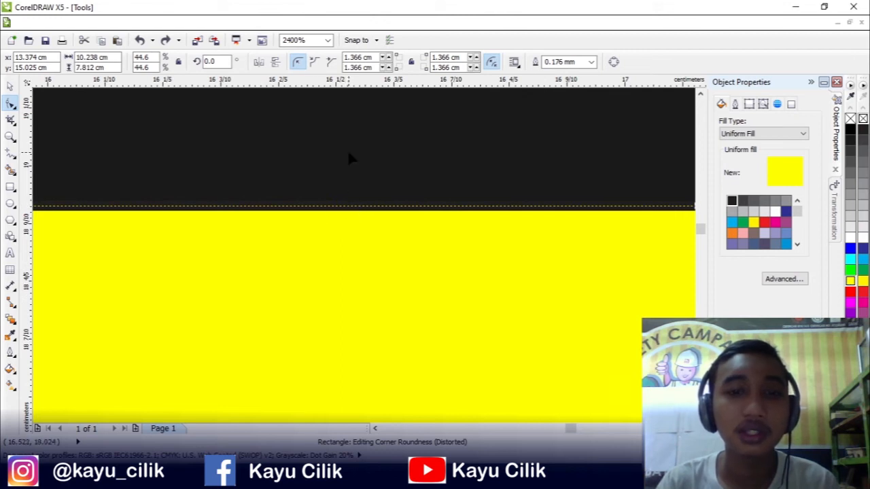
pyautogui.scroll(-6, 343, 220)
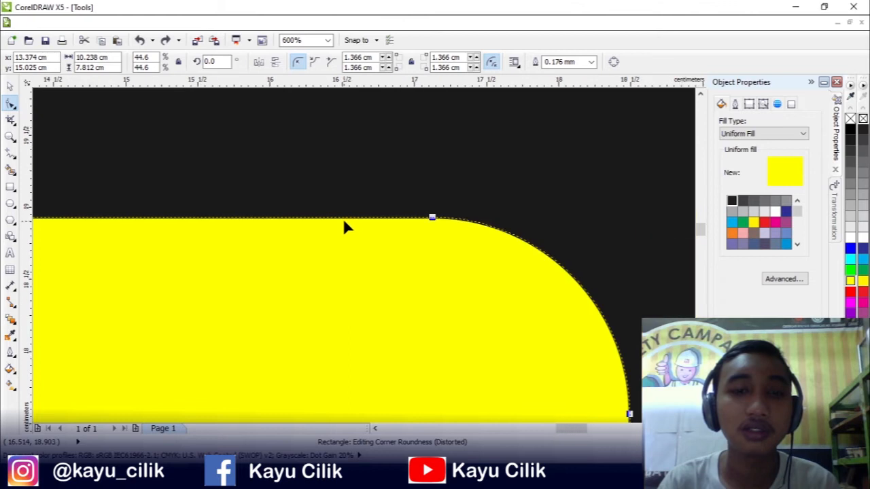
pyautogui.scroll(-1, 381, 238)
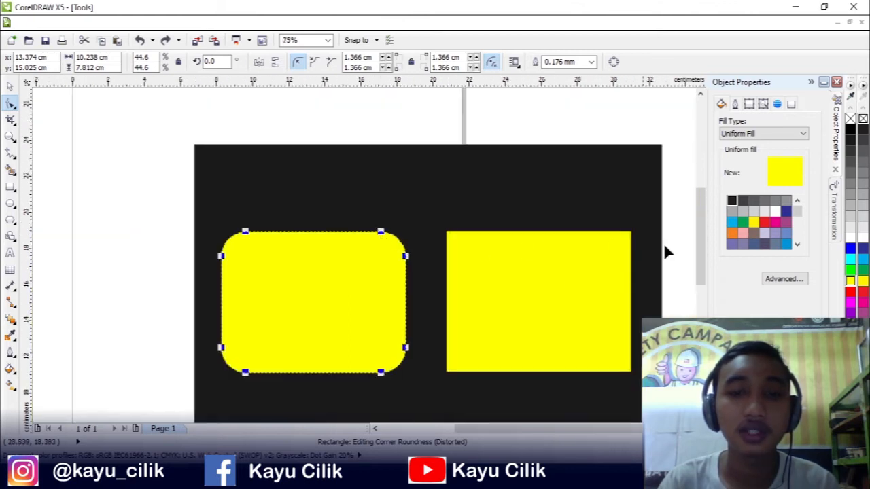
pyautogui.scroll(-1, 697, 252)
pyautogui.moveTo(564, 429); pyautogui.dragTo(550, 429)
pyautogui.hscroll(2, 435, 272)
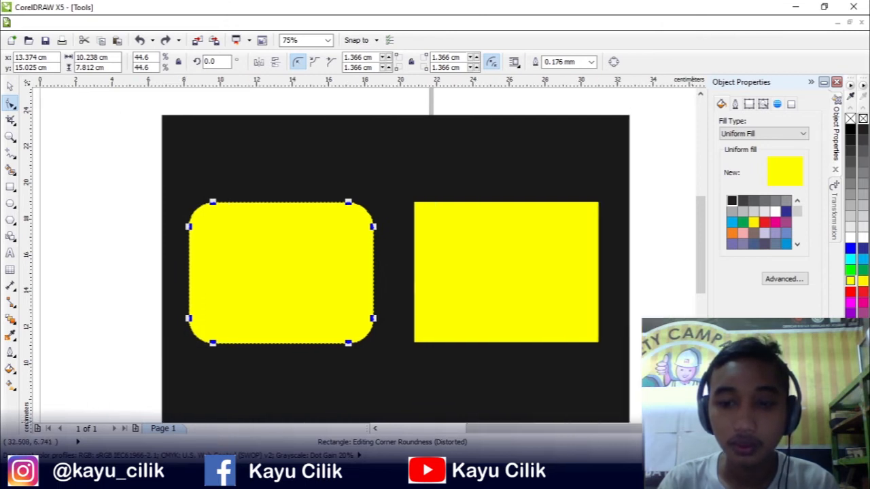
# - Convert the right yellow rectangle to curves
pyautogui.click(388, 238)
pyautogui.click(485, 239)
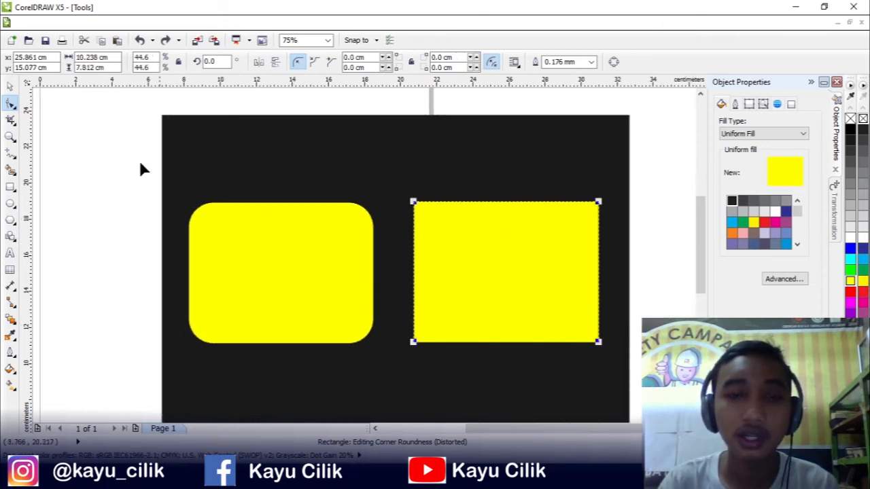
pyautogui.rightClick(462, 260)
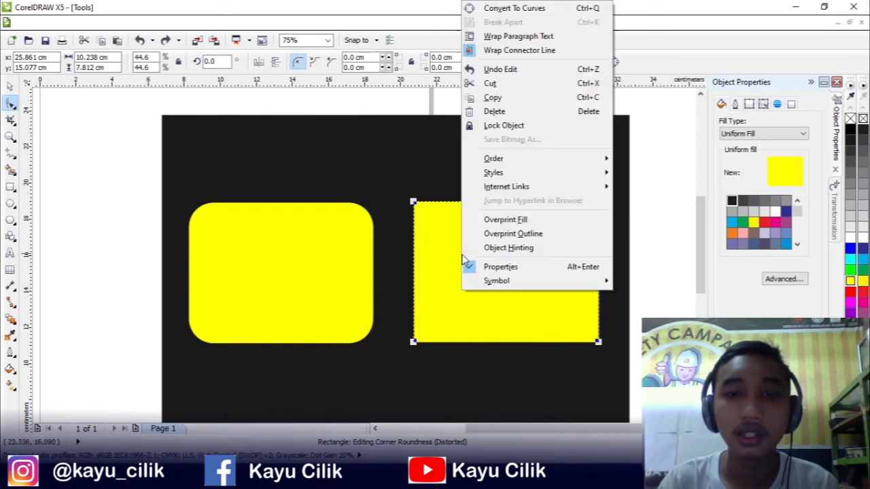
pyautogui.click(501, 8)
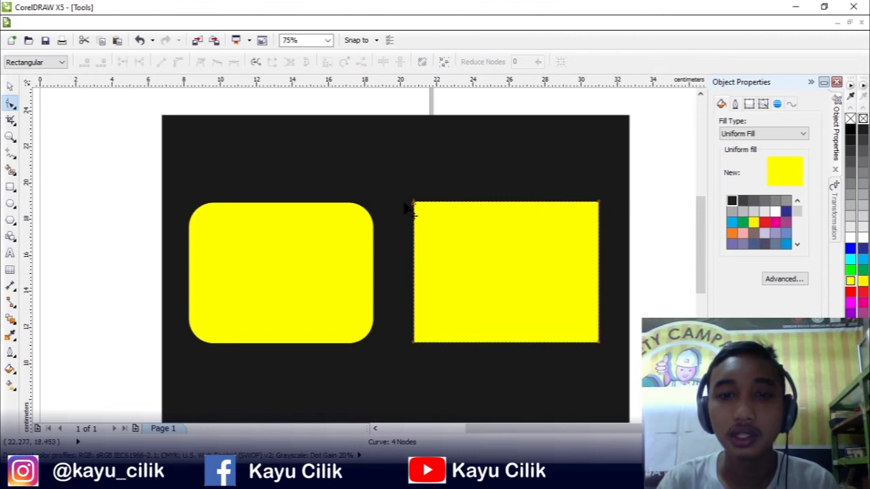
# - Compare the corner nodes of both yellow shapes, and reduce the left one's corner radius to about 1.23 cm
pyautogui.scroll(2, 420, 240)
pyautogui.click(224, 267)
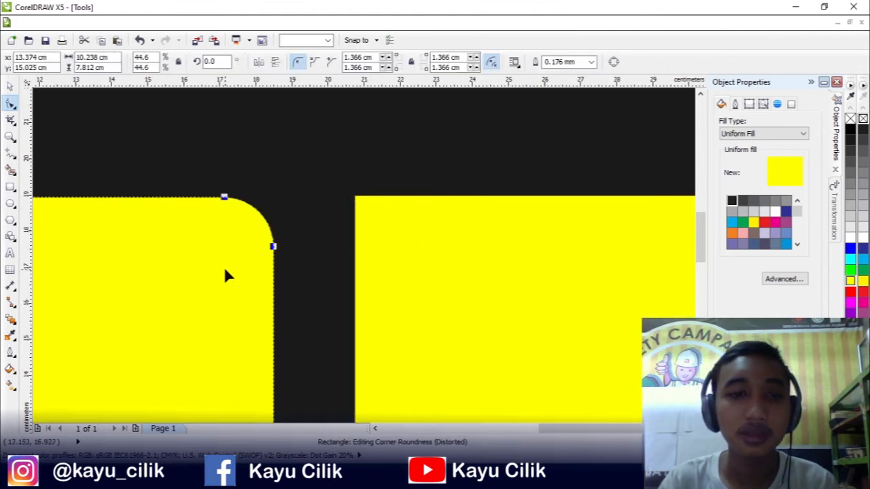
pyautogui.click(442, 239)
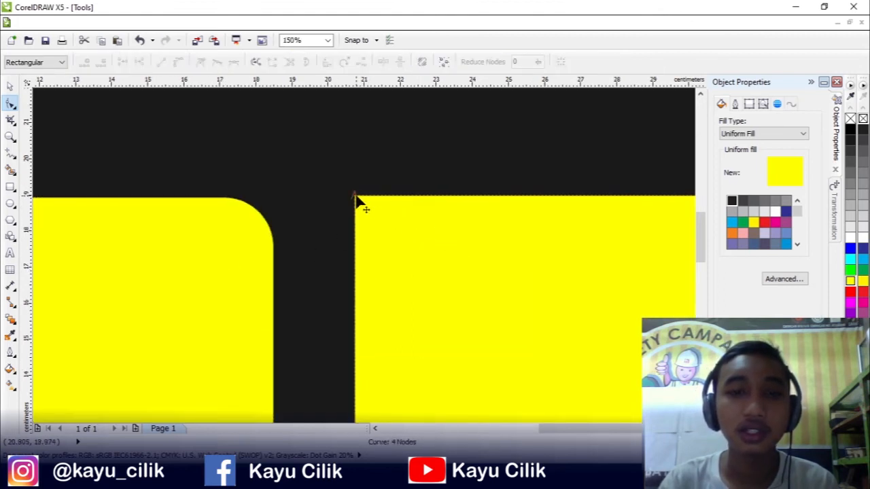
pyautogui.click(261, 279)
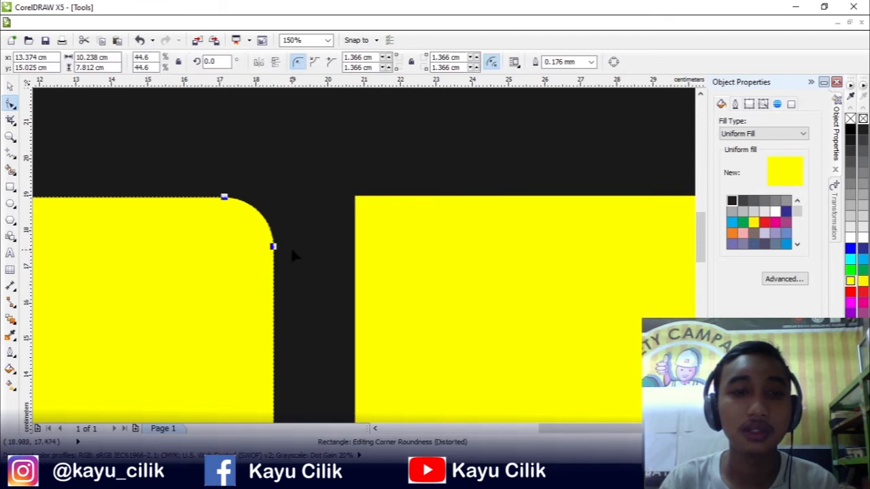
pyautogui.scroll(-2, 291, 250)
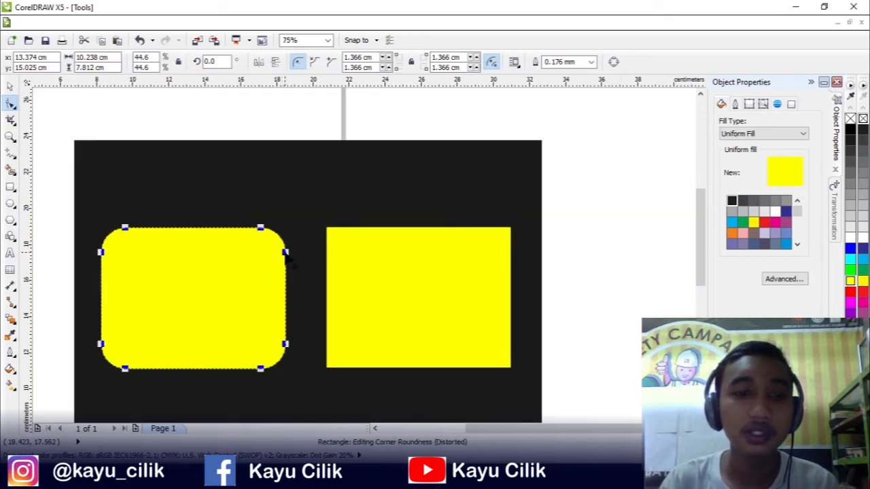
pyautogui.moveTo(288, 260); pyautogui.dragTo(328, 247)
# - Add a node on the top edge of the right yellow shape and pull it upward into a peak
pyautogui.click(453, 246)
pyautogui.scroll(2, 503, 243)
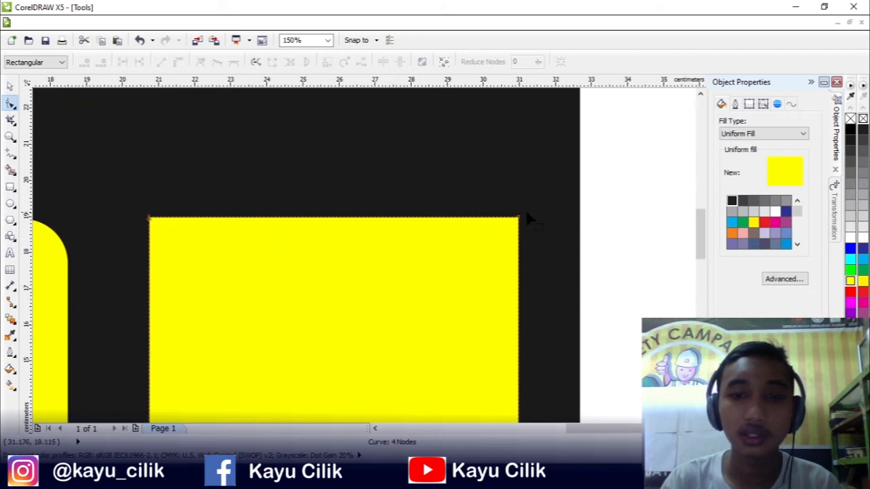
pyautogui.doubleClick(332, 220)
pyautogui.moveTo(333, 219); pyautogui.dragTo(266, 143)
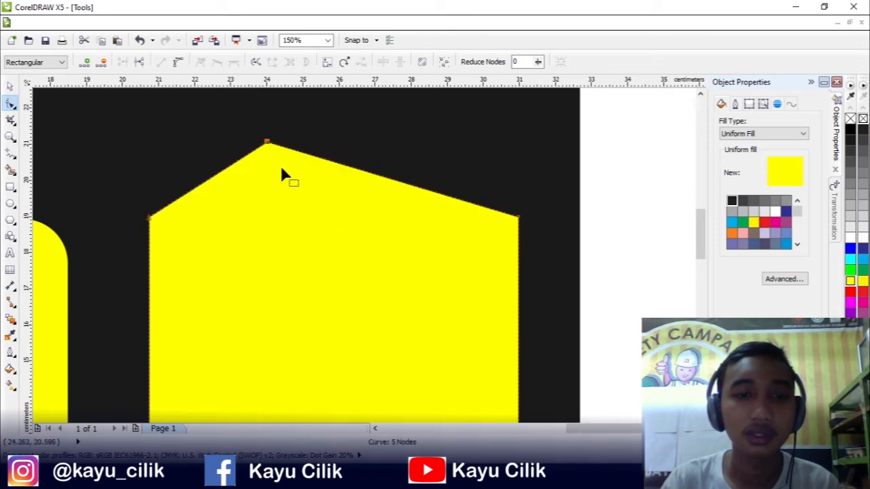
# - Add another node on the right shape's sloping top edge, and pull the shape's upper-right corner node inward
pyautogui.doubleClick(463, 202)
pyautogui.moveTo(450, 199); pyautogui.dragTo(317, 266)
pyautogui.hotkey('ctrl', 'z')
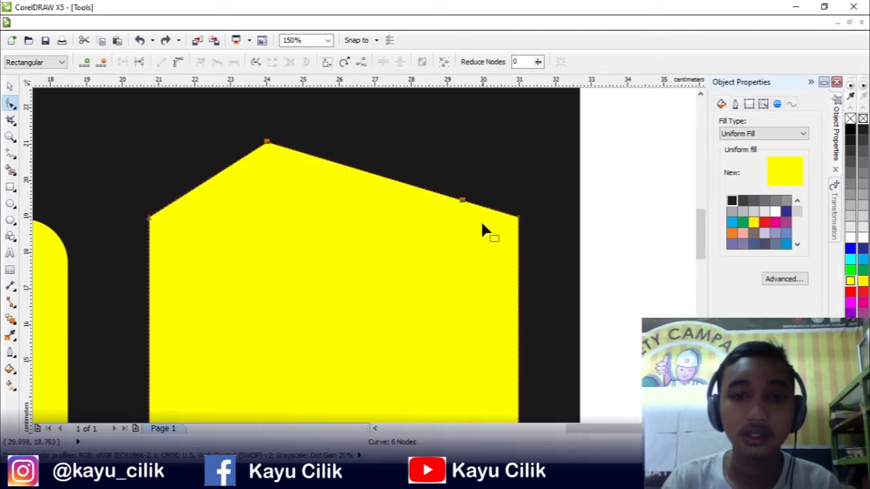
pyautogui.moveTo(518, 218); pyautogui.dragTo(414, 285)
pyautogui.scroll(-2, 448, 272)
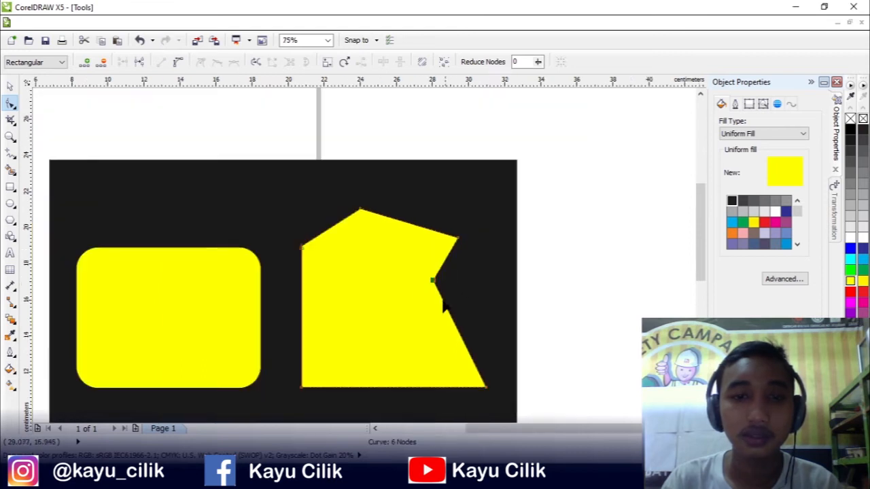
# - Try moving the right shape's lower-left node inward, and undo all node edits back to the plain rectangle
pyautogui.moveTo(301, 387); pyautogui.dragTo(357, 322)
pyautogui.hotkey('ctrl', 'z')
pyautogui.hotkey('ctrl', 'z')
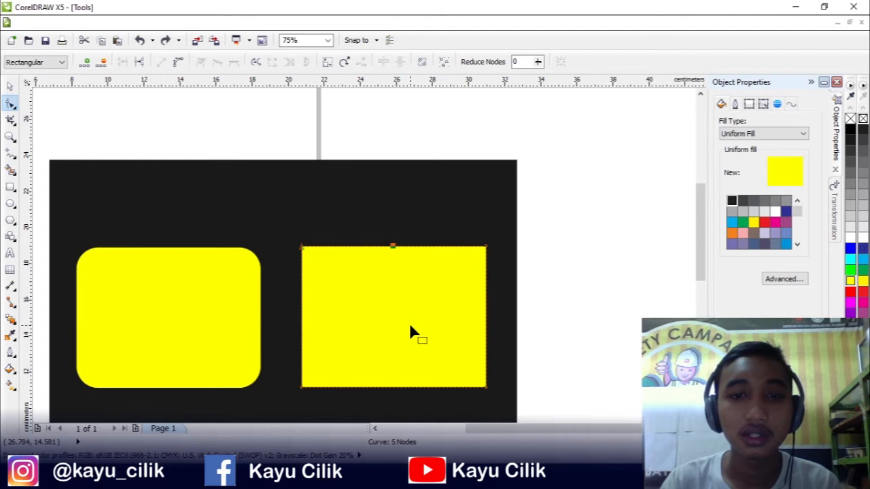
pyautogui.hotkey('ctrl', 'z')
# - Deselect the right yellow shape, and select the rounded yellow rectangle with the Shape tool
pyautogui.click(10, 85)
pyautogui.moveTo(295, 121); pyautogui.dragTo(23, 161)
pyautogui.moveTo(66, 314); pyautogui.dragTo(117, 443)
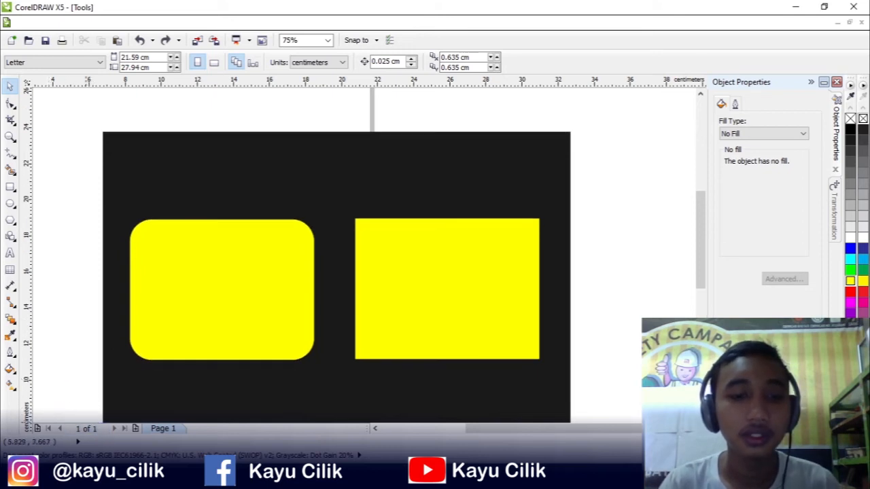
pyautogui.click(10, 102)
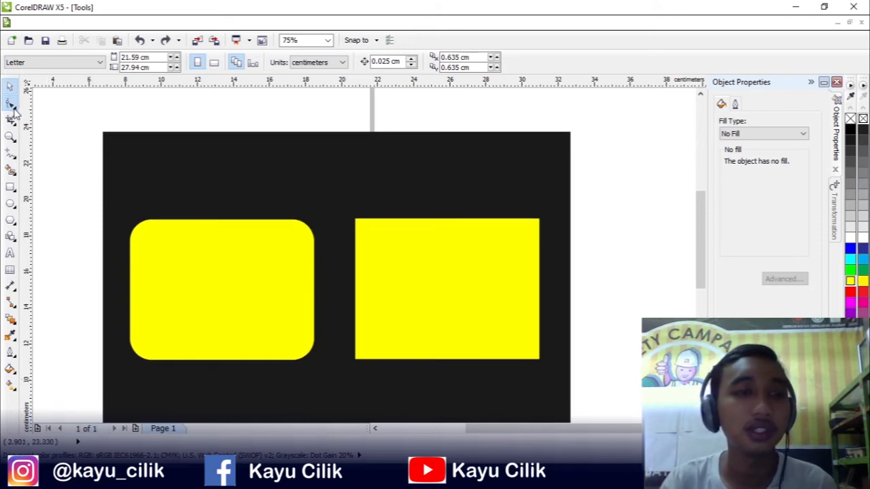
pyautogui.click(253, 294)
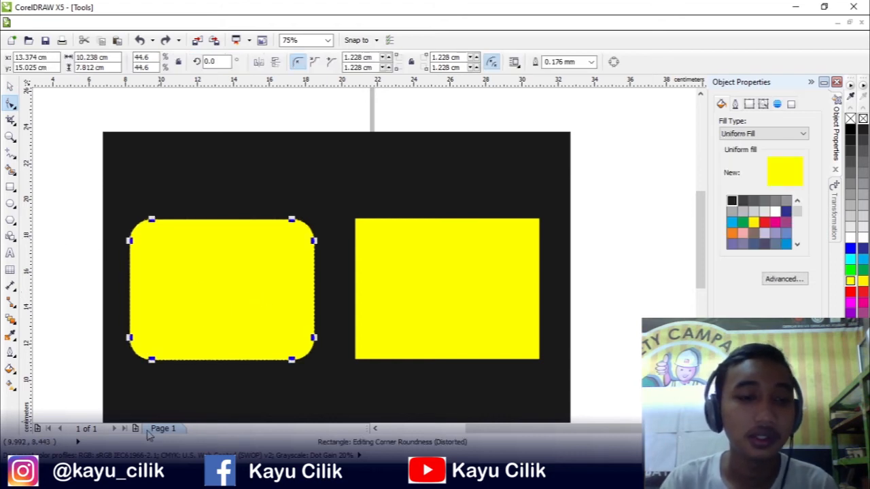
# - Switch to the browser to read the ebook's Crop Tool Flyout section, and return to CorelDRAW
pyautogui.hotkey('alt', 'Tab')
pyautogui.scroll(-3, 383, 330)
pyautogui.scroll(-1, 331, 319)
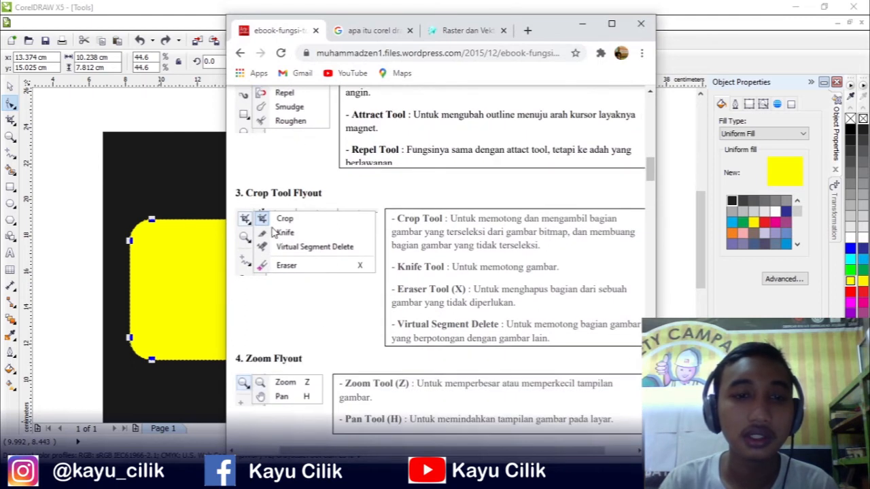
pyautogui.scroll(-1, 269, 224)
pyautogui.hotkey('alt', 'Tab')
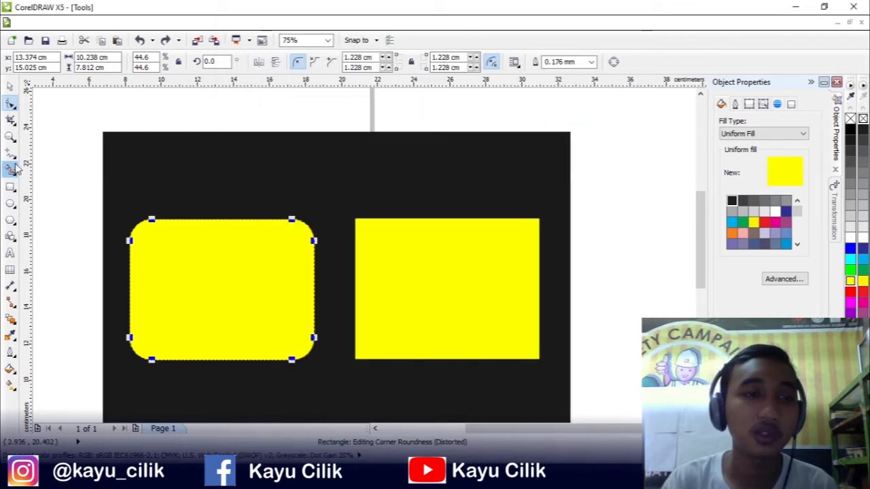
# - Try cropping the drawing to an area about 4.69 × 5.75 cm inside the rounded yellow rectangle, and undo the crop
pyautogui.click(10, 119)
pyautogui.moveTo(151, 227); pyautogui.dragTo(172, 253)
pyautogui.click(10, 85)
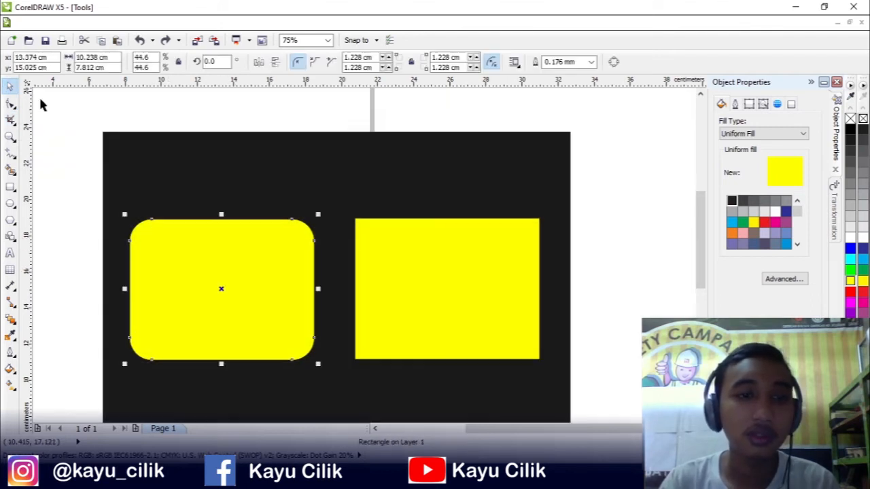
pyautogui.click(10, 119)
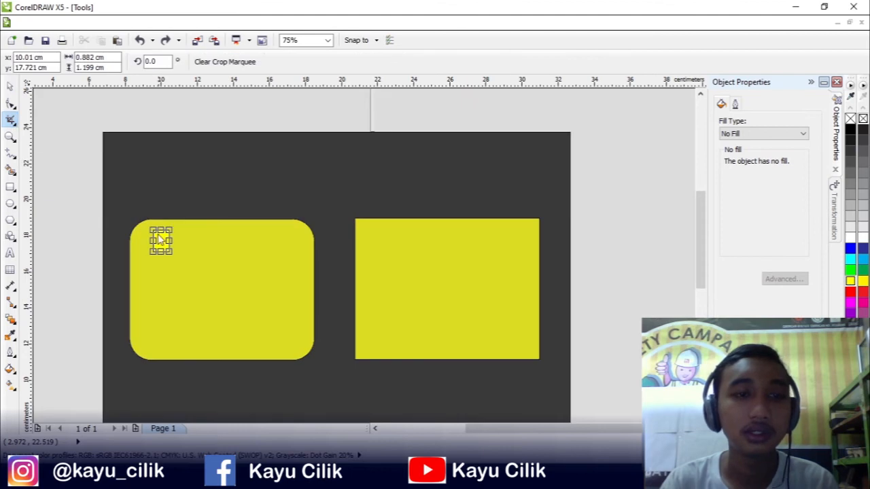
pyautogui.moveTo(172, 252); pyautogui.dragTo(228, 333)
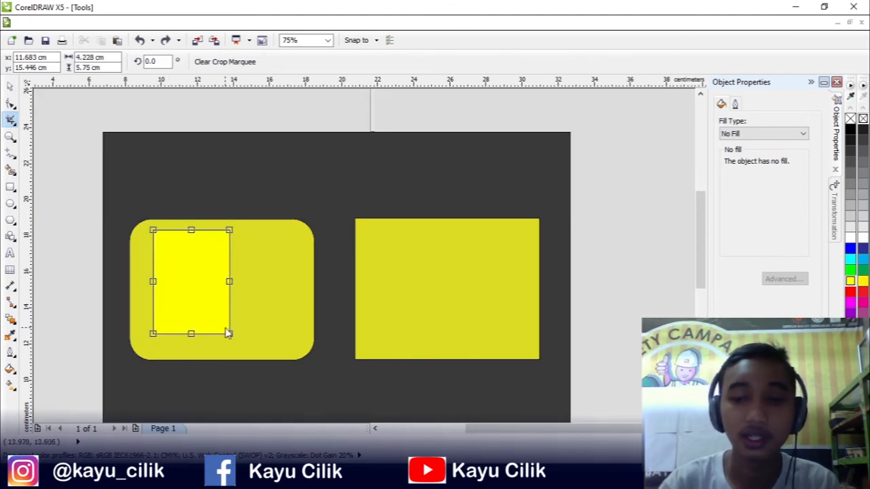
pyautogui.moveTo(229, 281); pyautogui.dragTo(237, 281)
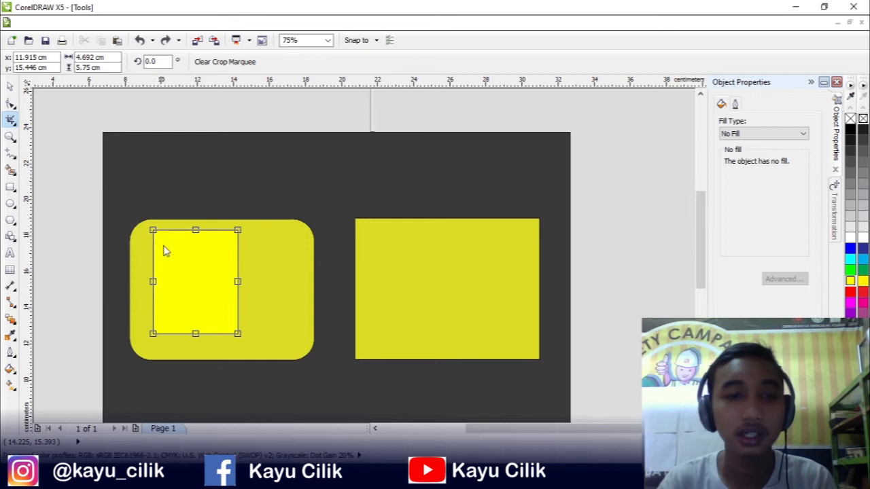
pyautogui.doubleClick(237, 318)
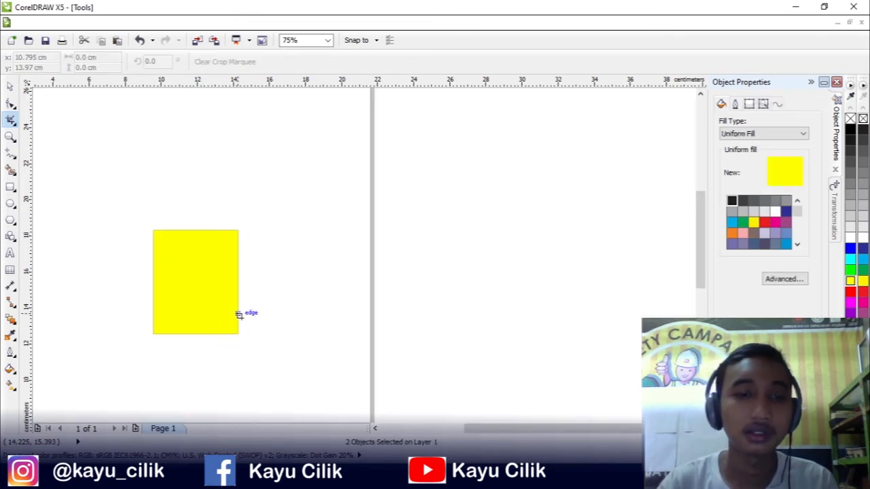
pyautogui.hotkey('ctrl', 'z')
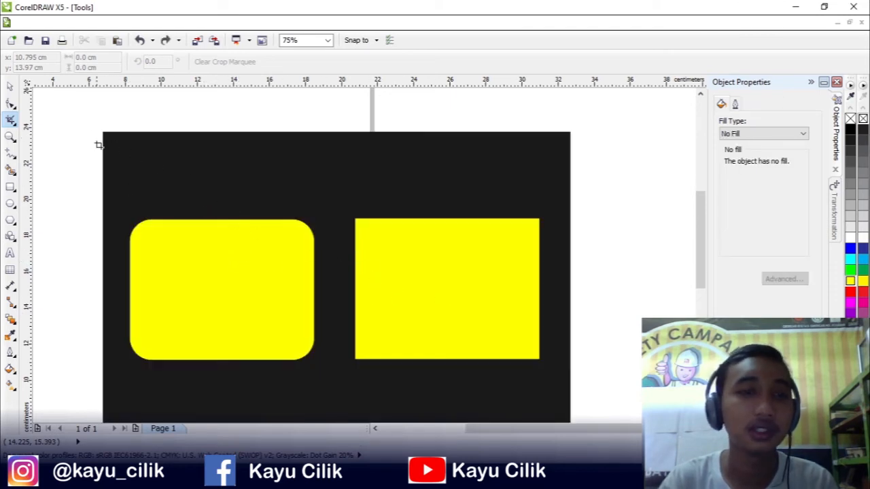
# - Mark a crop area about 4.45 × 3.46 cm inside the rounded rectangle, and discard it by returning to the Pick tool
pyautogui.moveTo(163, 243); pyautogui.dragTo(243, 306)
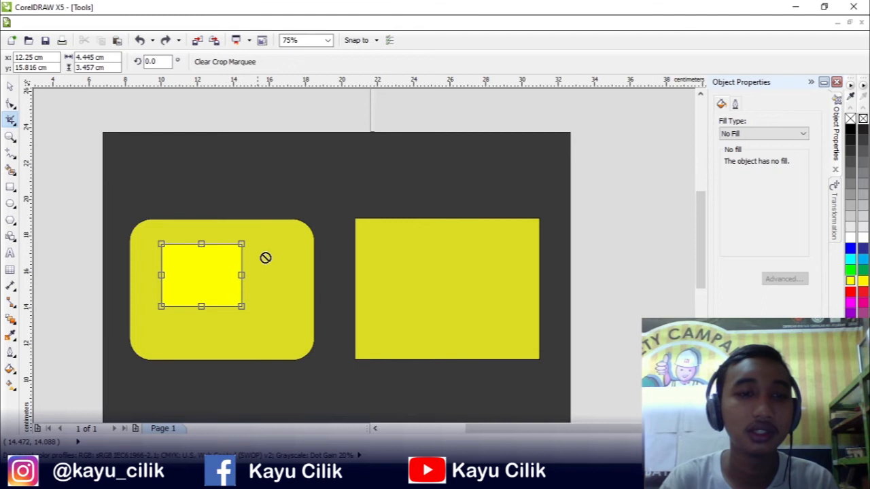
pyautogui.scroll(-2, 252, 264)
pyautogui.scroll(1, 265, 255)
pyautogui.scroll(1, 250, 254)
pyautogui.moveTo(52, 249); pyautogui.dragTo(132, 363)
pyautogui.click(9, 87)
pyautogui.moveTo(151, 94); pyautogui.dragTo(205, 100)
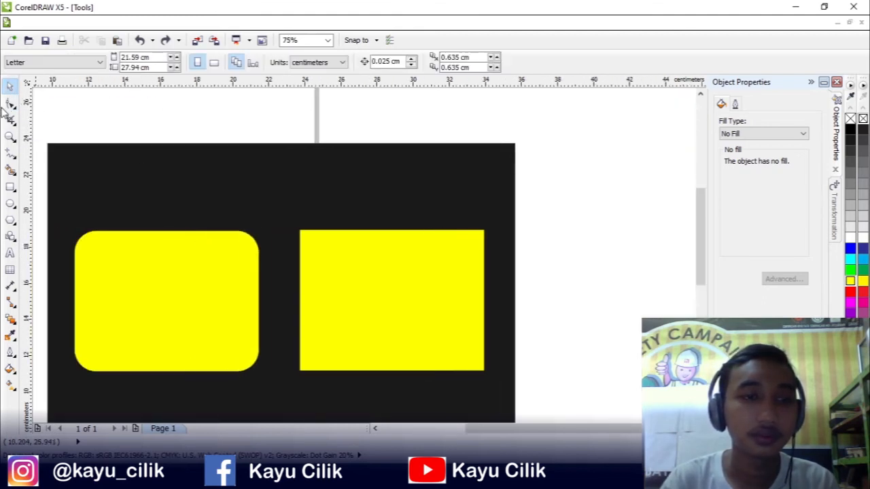
# - Switch to the browser to read the ebook's Zoom Flyout section, and return to CorelDRAW
pyautogui.moveTo(154, 129); pyautogui.dragTo(164, 414)
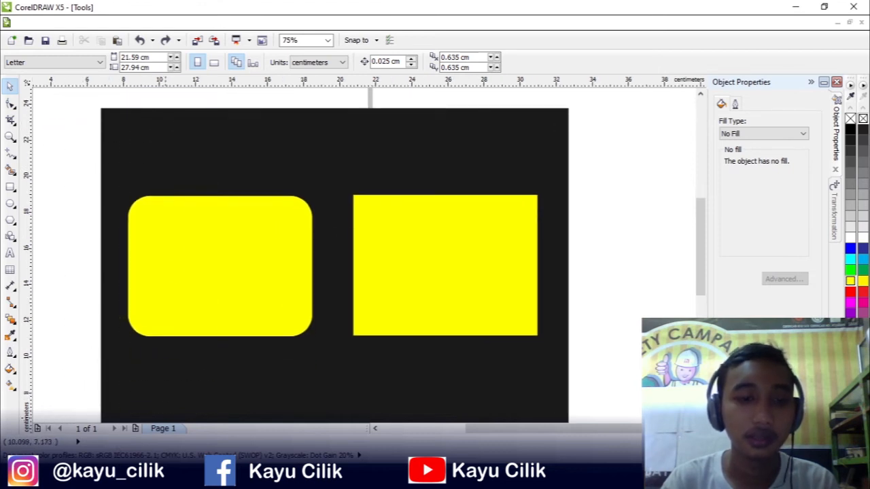
pyautogui.hotkey('alt', 'Tab')
pyautogui.scroll(-2, 384, 330)
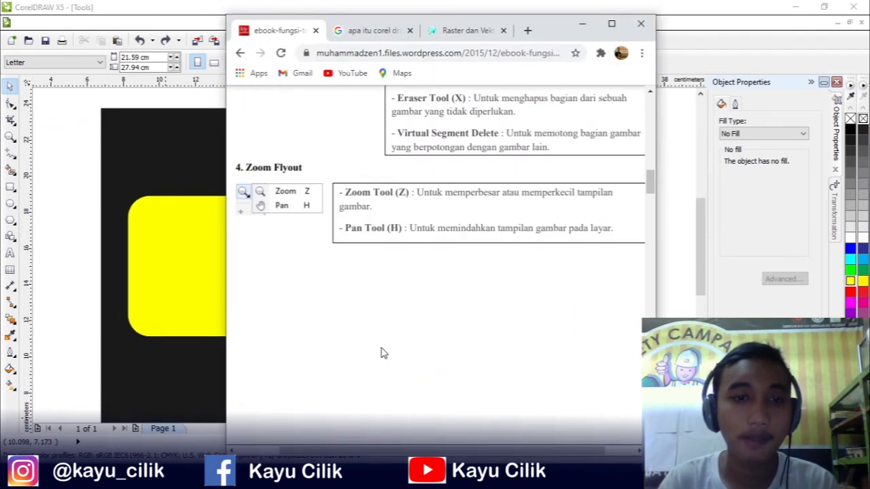
pyautogui.scroll(-1, 415, 360)
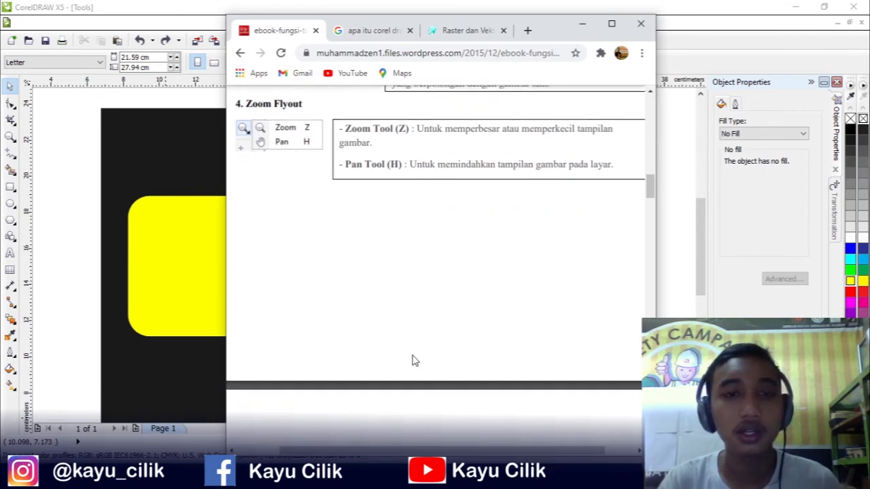
pyautogui.scroll(1, 282, 197)
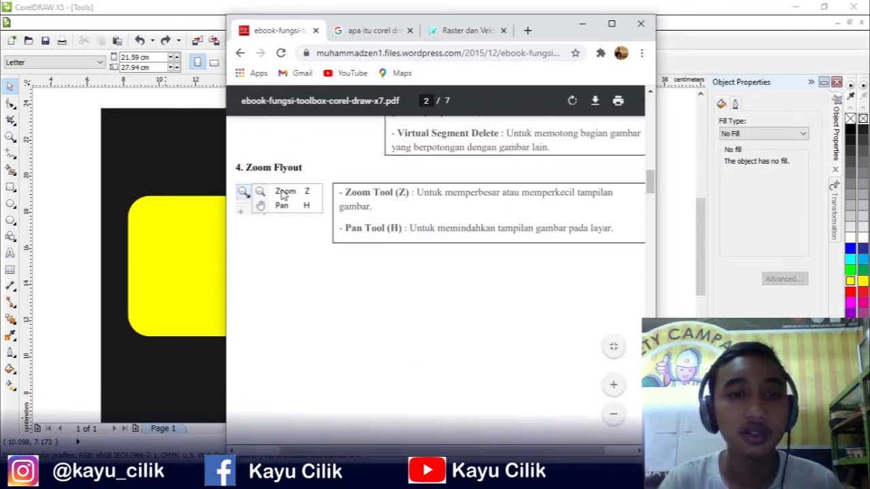
pyautogui.click(49, 168)
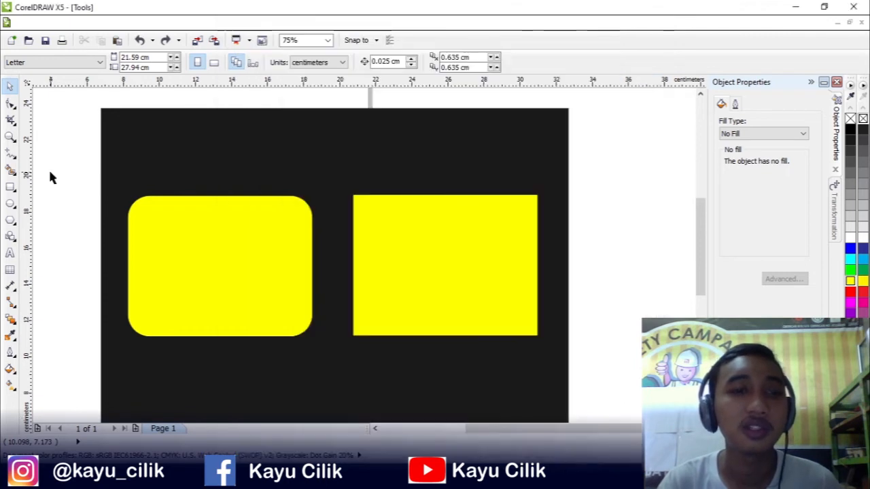
# - Zoom in to 150% on the rounded yellow rectangle with the Zoom tool, and zoom out to 37%
pyautogui.click(10, 138)
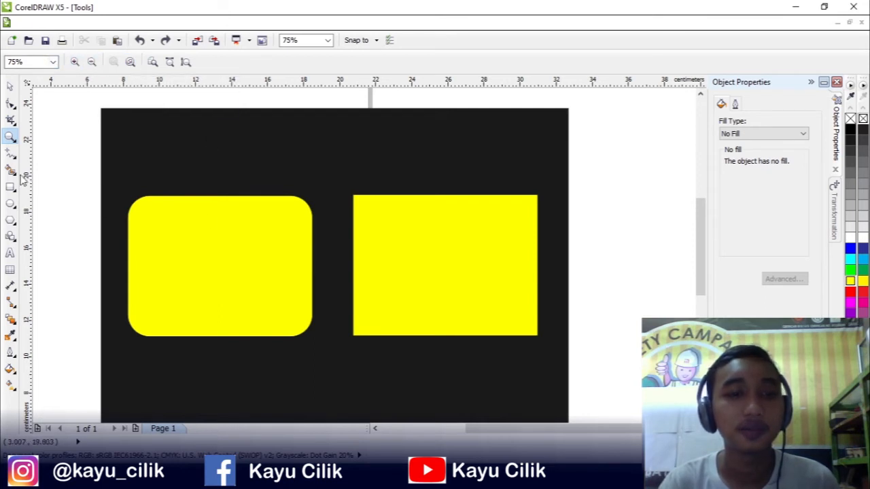
pyautogui.click(53, 62)
pyautogui.click(53, 62)
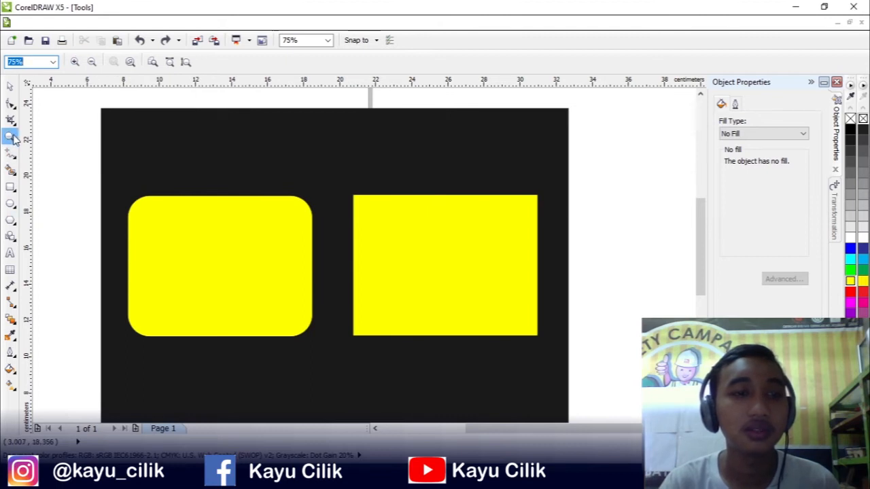
pyautogui.hscroll(2, 243, 278)
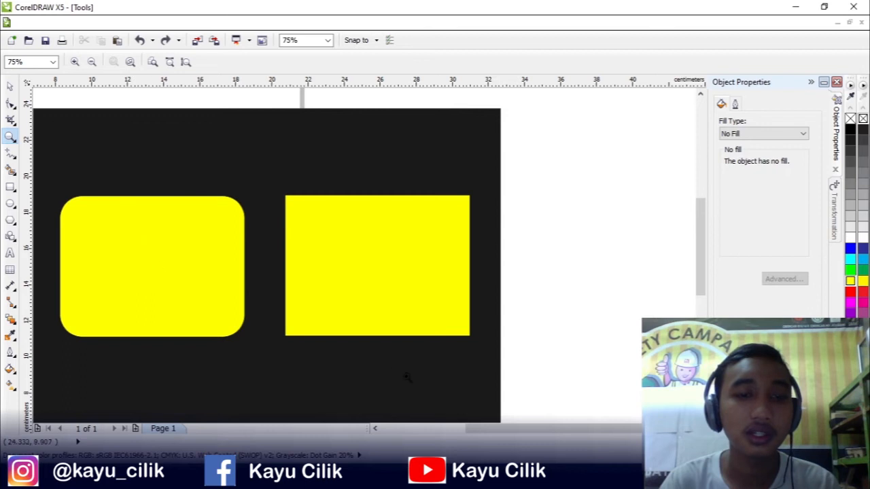
pyautogui.moveTo(492, 429)
pyautogui.mouseDown()
pyautogui.moveTo(484, 429)
pyautogui.moveTo(493, 429)
pyautogui.mouseUp()
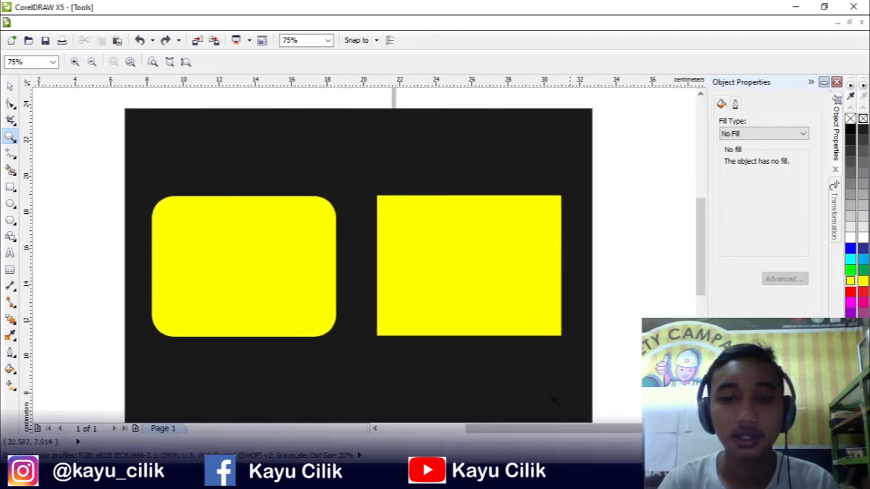
pyautogui.click(197, 257)
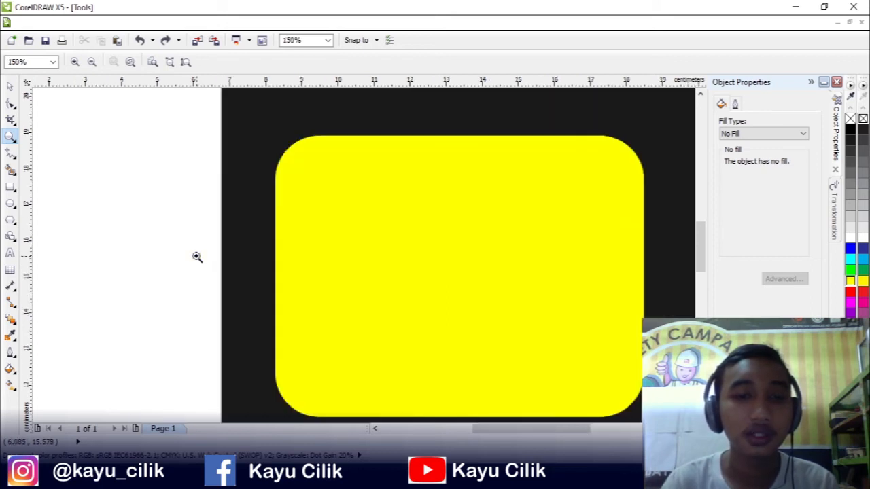
pyautogui.rightClick(491, 272)
pyautogui.rightClick(491, 272)
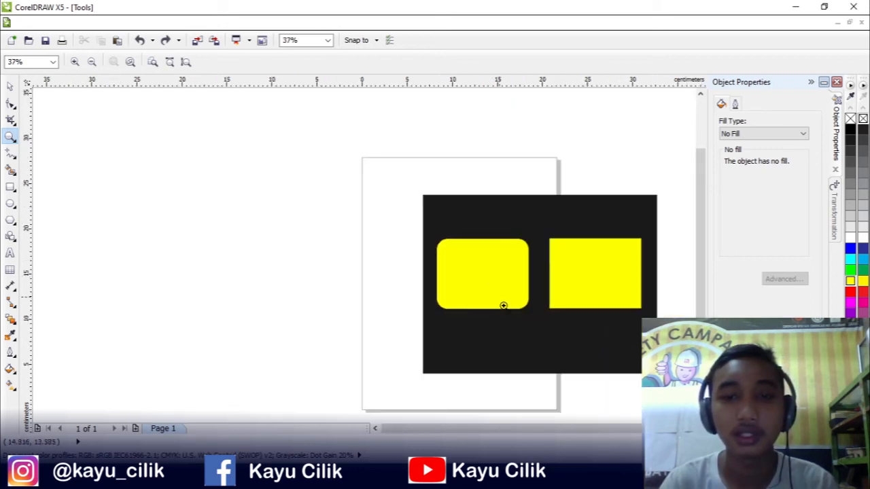
# - Zoom back to 75% around the two yellow shapes, and return to the Pick tool
pyautogui.hscroll(2, 287, 221)
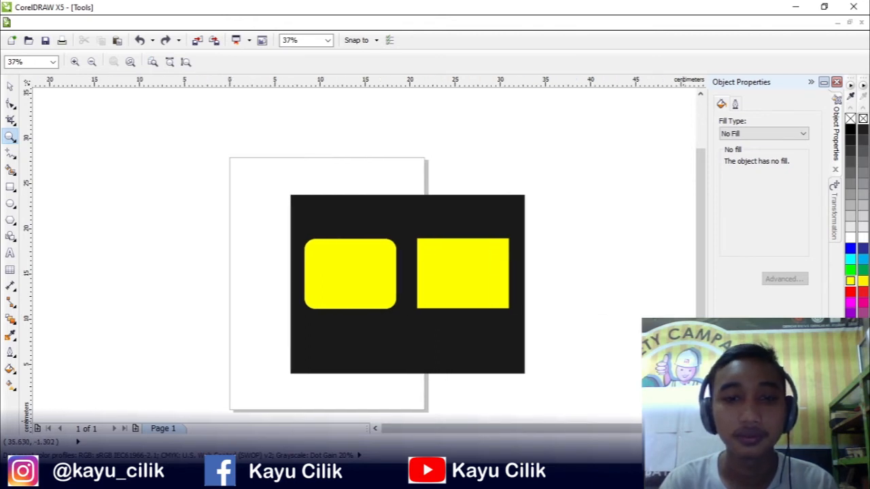
pyautogui.click(419, 259)
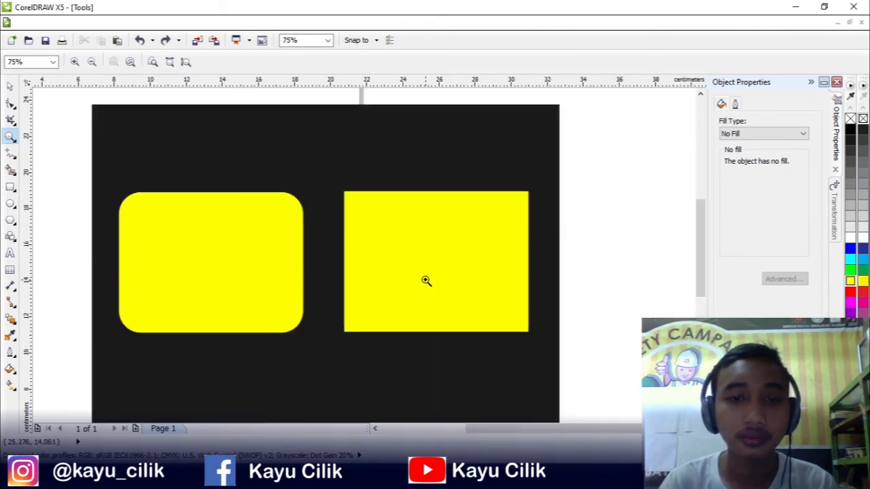
pyautogui.click(397, 250)
pyautogui.click(92, 62)
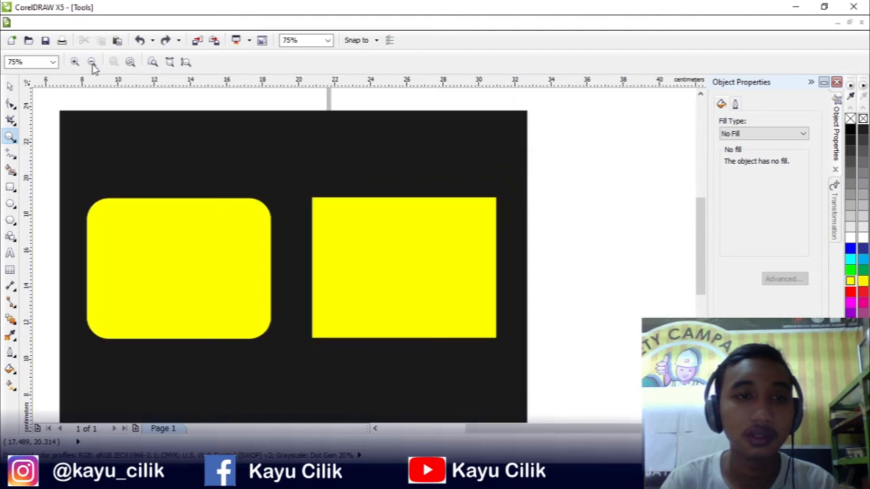
pyautogui.click(10, 87)
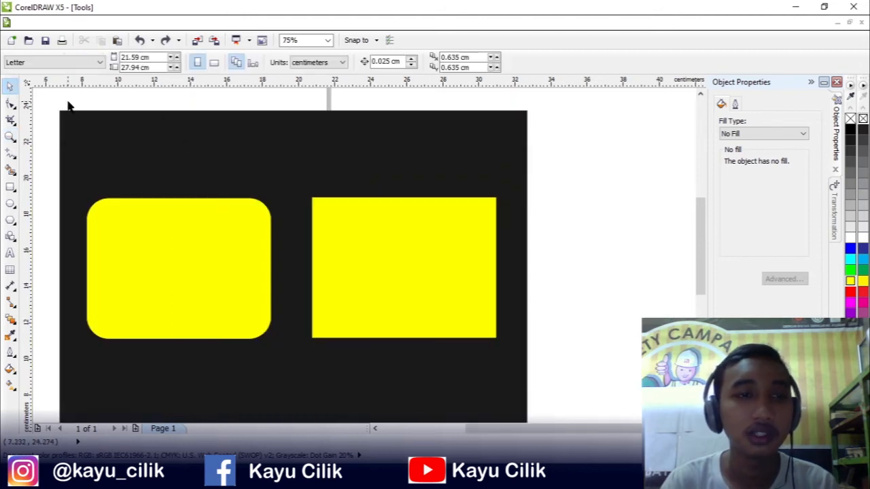
pyautogui.hscroll(-2, 26, 101)
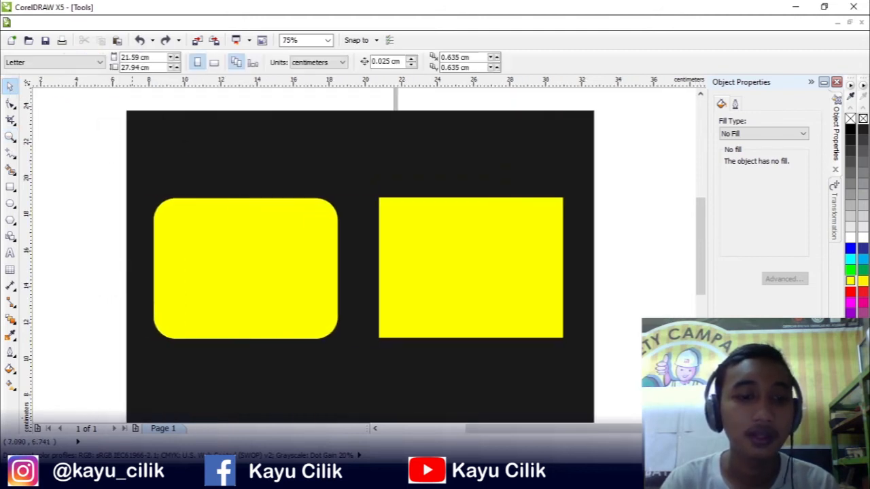
# - Switch to the browser to read the ebook's Curve Flyout section, and return to CorelDRAW
pyautogui.click(110, 477)
pyautogui.scroll(-4, 400, 356)
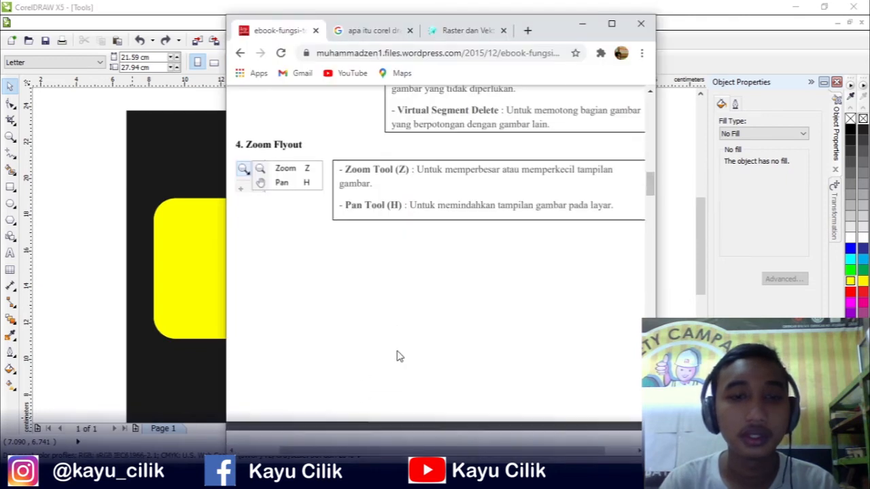
pyautogui.scroll(-2, 399, 354)
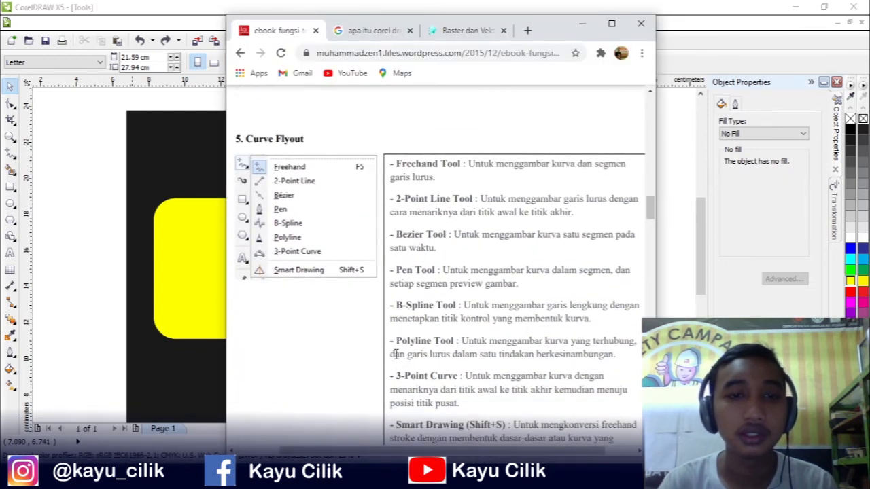
pyautogui.moveTo(235, 139); pyautogui.dragTo(325, 161)
pyautogui.moveTo(439, 178); pyautogui.dragTo(448, 179)
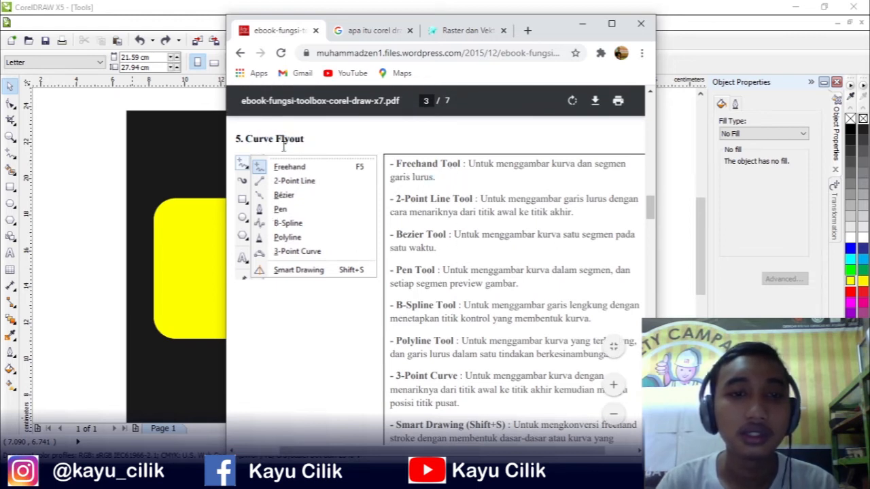
pyautogui.moveTo(288, 141); pyautogui.dragTo(264, 140)
pyautogui.click(103, 148)
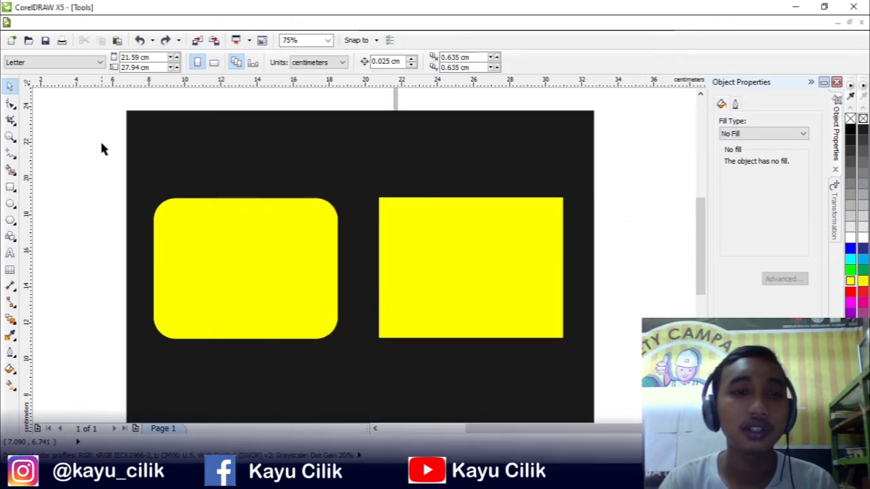
# - Draw a rectangle about 3.03 × 1.38 cm on the black background above the yellow shapes, fill it light grey, and deselect it
pyautogui.moveTo(709, 275)
pyautogui.mouseDown()
pyautogui.moveTo(722, 277)
pyautogui.moveTo(595, 280)
pyautogui.mouseUp()
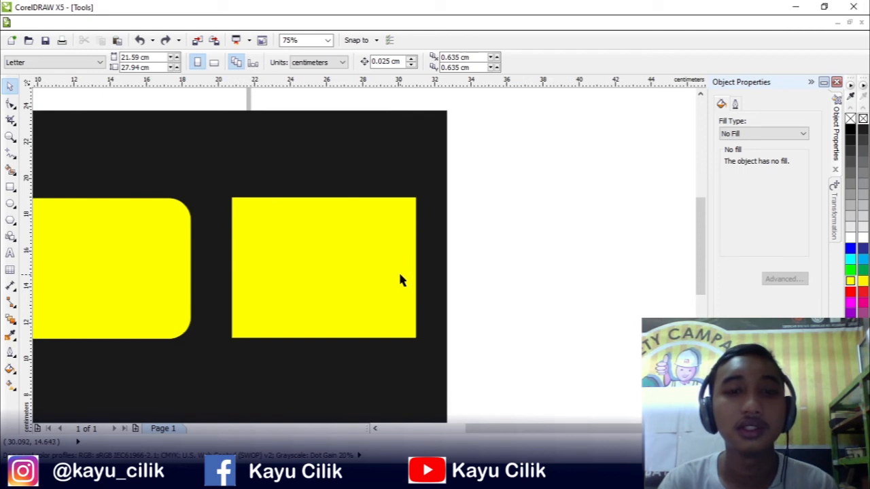
pyautogui.click(296, 255)
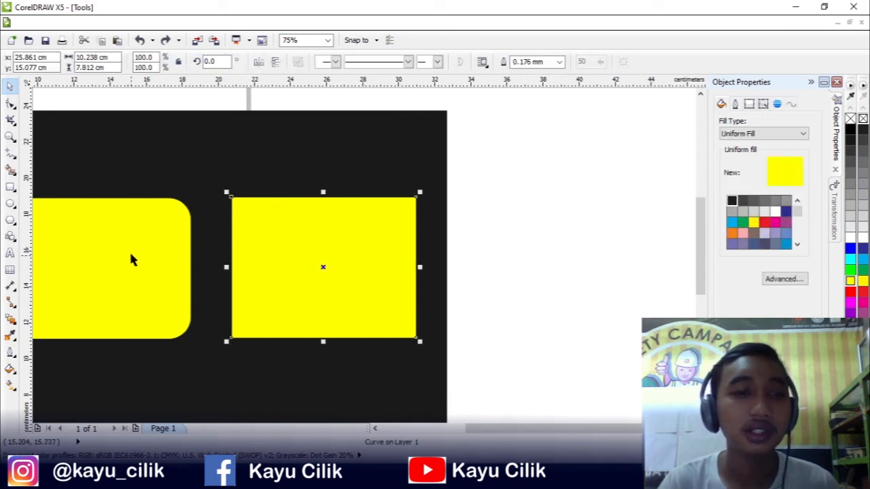
pyautogui.click(10, 188)
pyautogui.moveTo(200, 138); pyautogui.dragTo(259, 163)
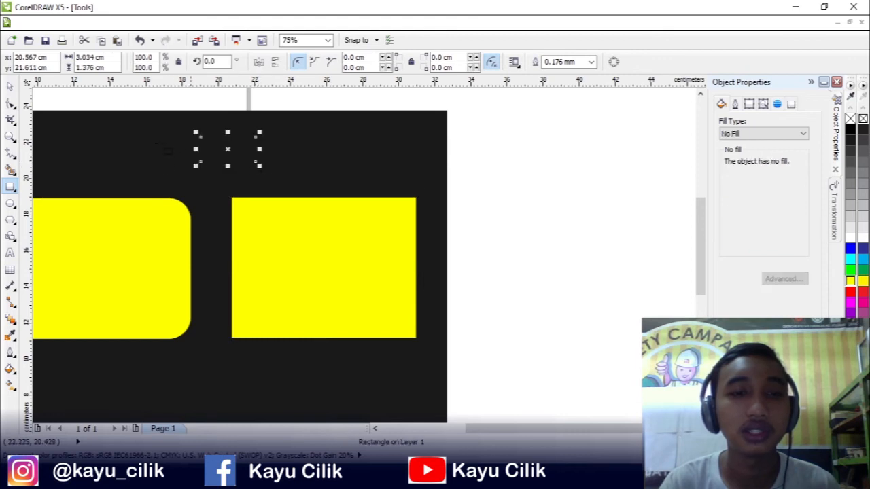
pyautogui.click(851, 204)
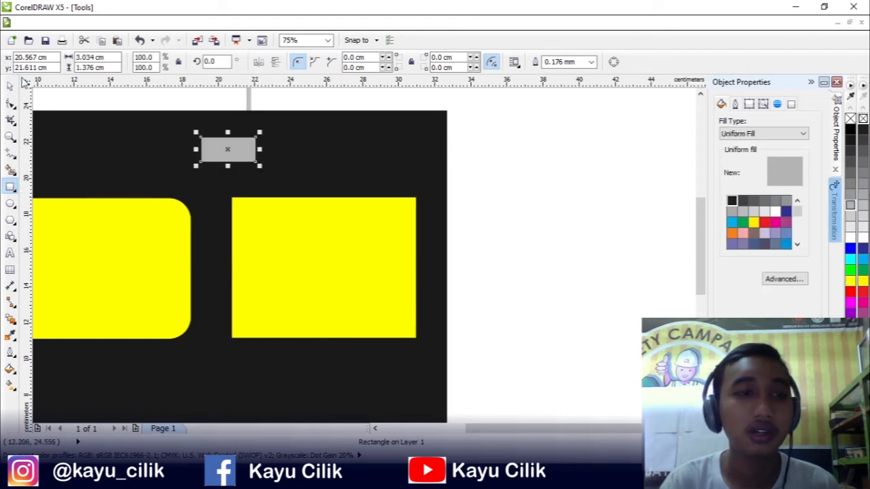
pyautogui.press('Escape')
pyautogui.click(12, 86)
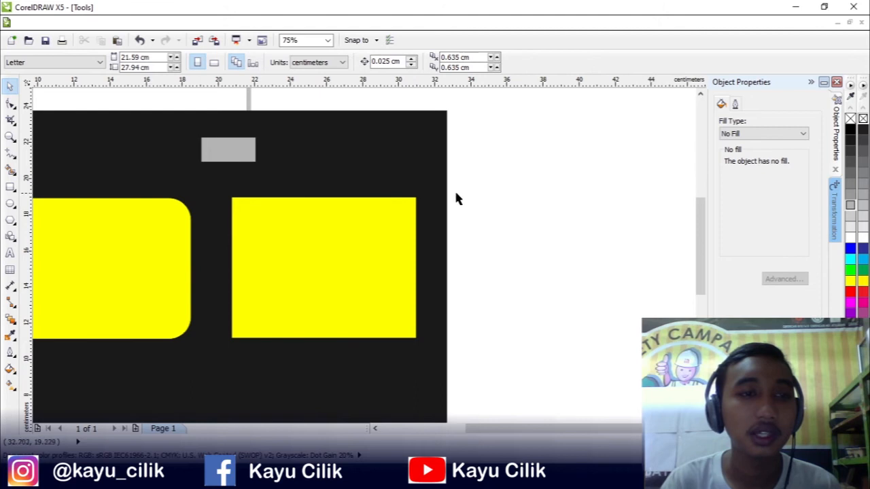
# - Draw a closed shape with a straight top and curved bottom beside the black rectangle using the Pen tool, and fill it grey
pyautogui.click(11, 170)
pyautogui.click(10, 154)
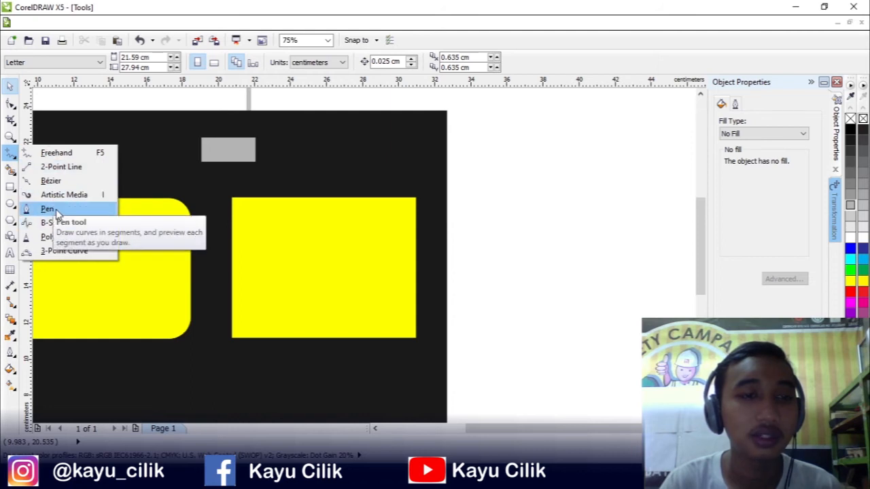
pyautogui.click(49, 209)
pyautogui.click(10, 170)
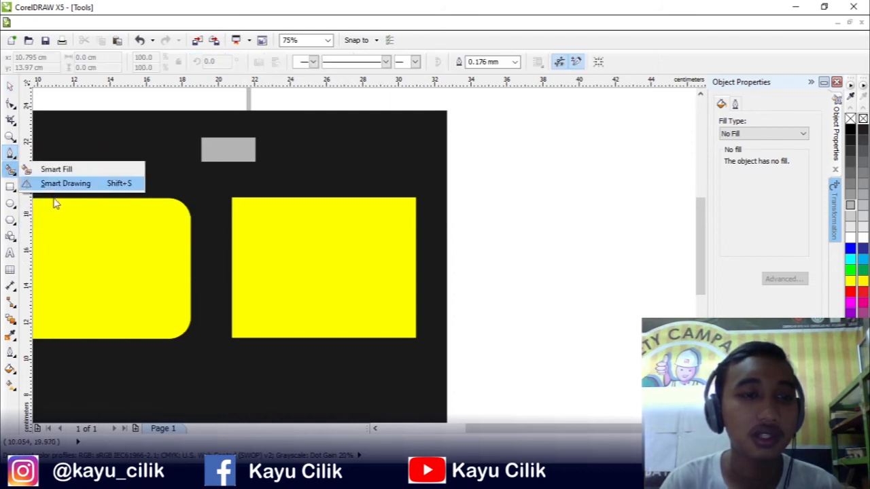
pyautogui.click(10, 154)
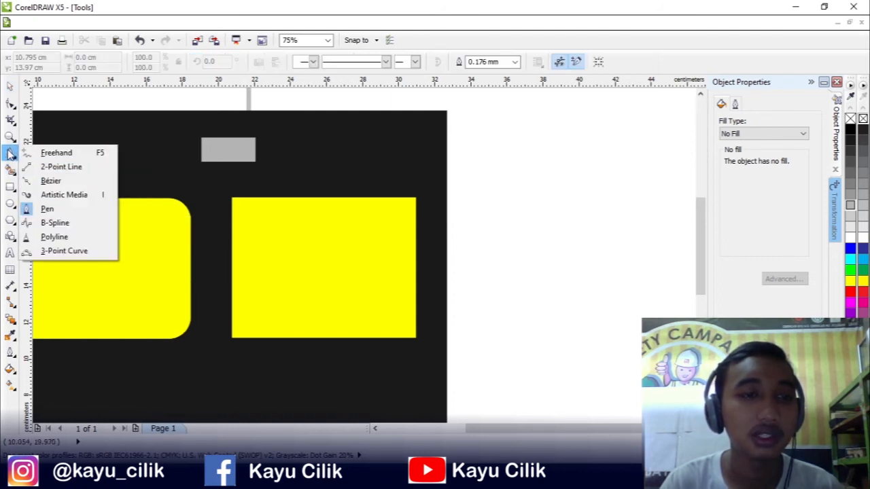
pyautogui.click(48, 209)
pyautogui.click(564, 151)
pyautogui.moveTo(546, 295); pyautogui.dragTo(647, 299)
pyautogui.click(670, 164)
pyautogui.click(563, 153)
pyautogui.click(849, 197)
# - Draw a closed four-point outline with crossing sides and a narrow closed triangle below the grey curved shape with the Pen tool
pyautogui.click(544, 329)
pyautogui.click(498, 406)
pyautogui.click(596, 402)
pyautogui.click(509, 334)
pyautogui.click(544, 329)
pyautogui.click(669, 299)
pyautogui.click(624, 389)
pyautogui.click(680, 327)
pyautogui.click(669, 299)
# - Draw a five-pointed star about 4.03 × 3.03 cm between the two outlines with the Pen tool, and fill it light grey
pyautogui.click(578, 354)
pyautogui.click(602, 300)
pyautogui.click(572, 314)
pyautogui.click(642, 329)
pyautogui.click(578, 354)
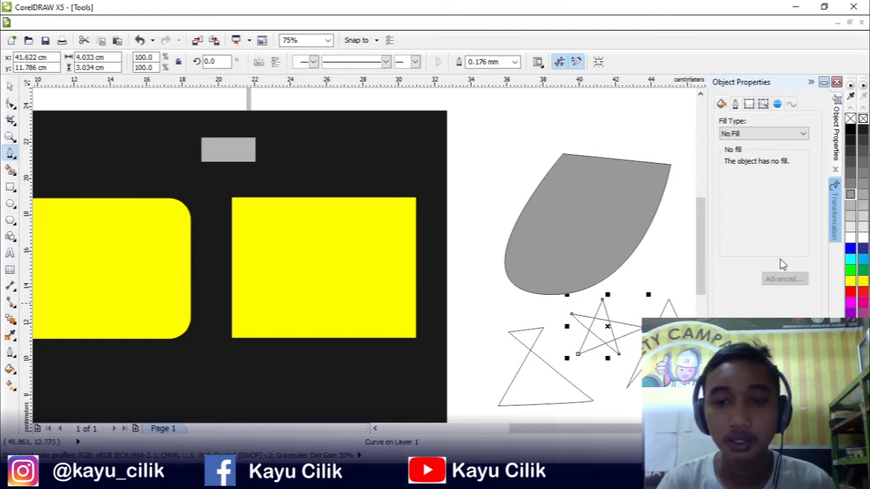
pyautogui.click(849, 215)
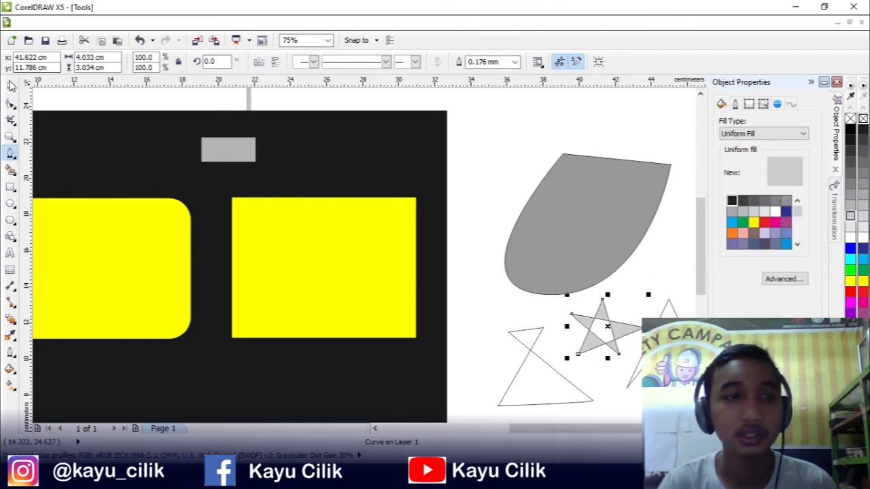
# - Select all four Pen-drawn shapes beside the black rectangle with the Pick tool, and delete them
pyautogui.press('space')
pyautogui.click(553, 121)
pyautogui.moveTo(443, 120); pyautogui.dragTo(535, 266)
pyautogui.hotkey('ctrl', 'z')
pyautogui.click(516, 135)
pyautogui.moveTo(485, 117); pyautogui.dragTo(686, 394)
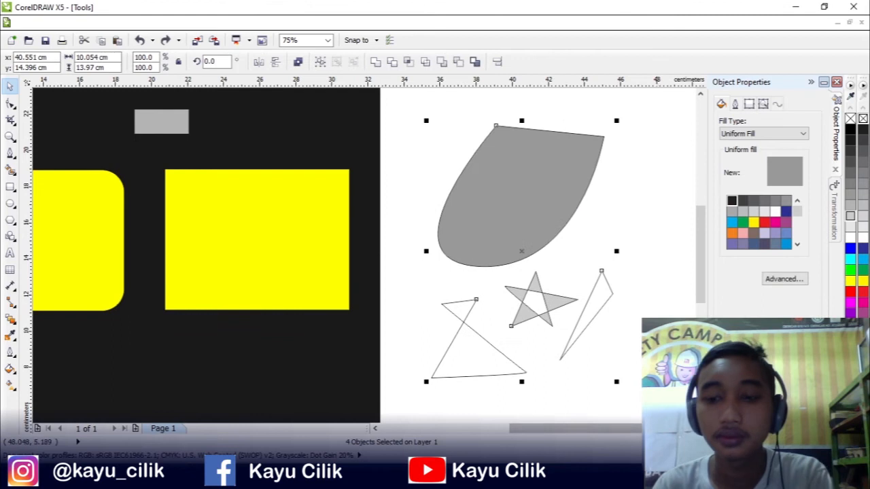
pyautogui.press('Delete')
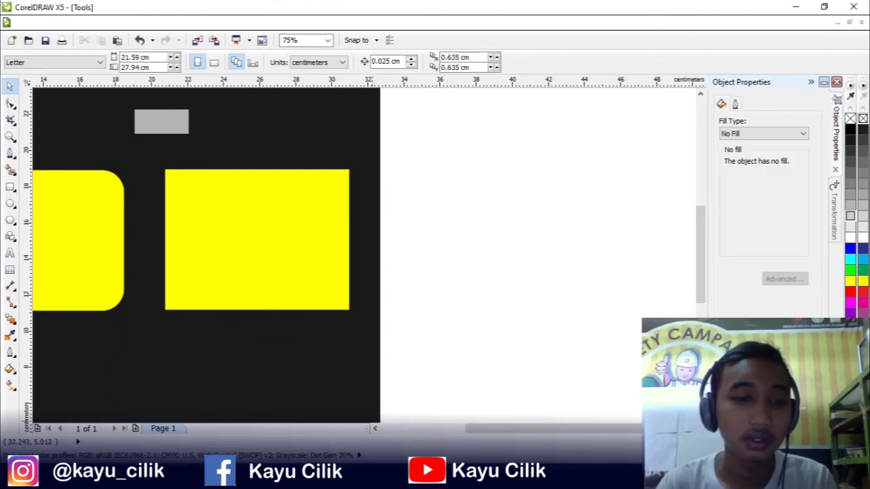
# - Switch to the browser to read the ebook's Artistic Media and Rectangle Tool Flyout sections
pyautogui.hotkey('alt', 'Tab')
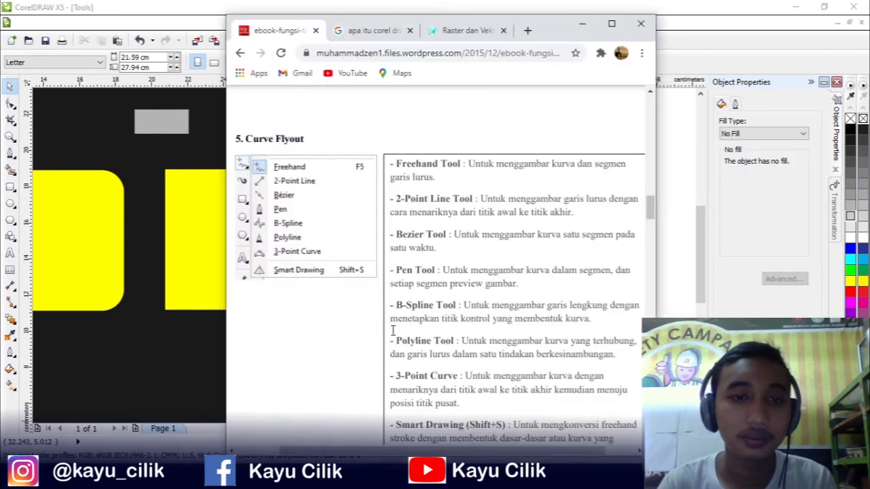
pyautogui.scroll(-5, 392, 332)
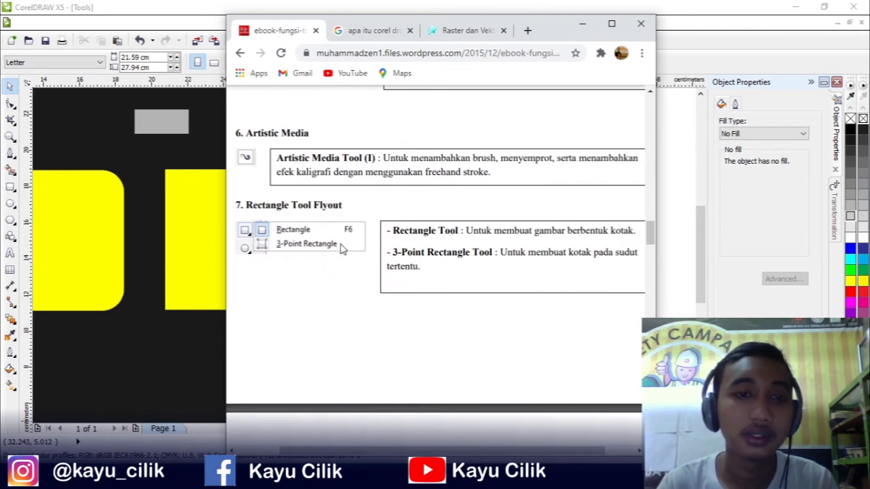
pyautogui.scroll(-1, 342, 249)
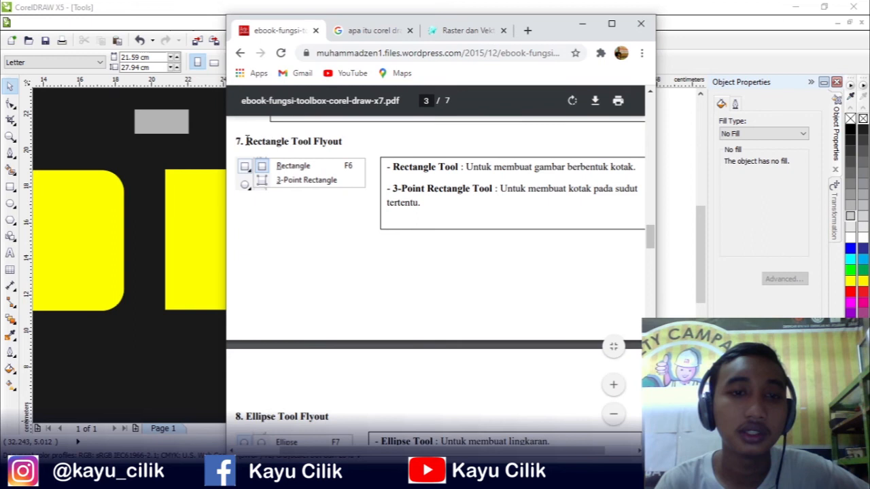
# - Read the ebook's Rectangle, Ellipse and Object Flyout sections
pyautogui.moveTo(246, 141); pyautogui.dragTo(333, 153)
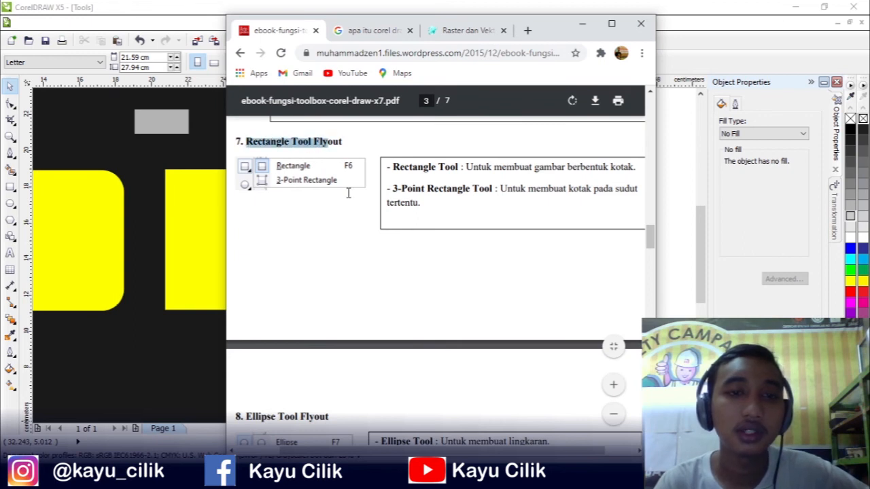
pyautogui.scroll(-3, 325, 258)
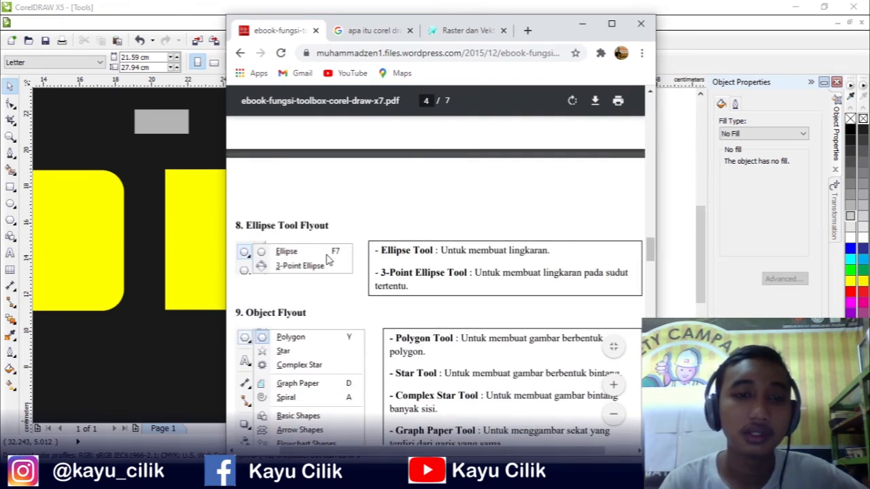
pyautogui.scroll(-2, 299, 244)
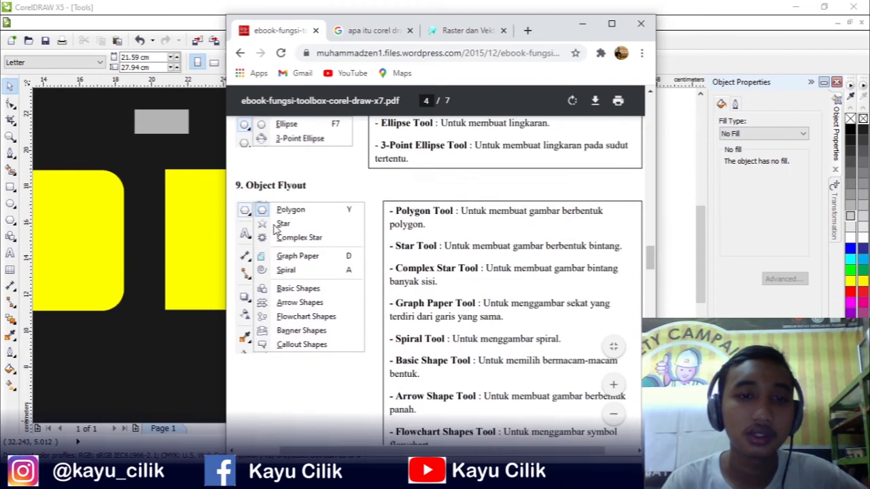
# - Switch to CorelDRAW and examine the tools grouped with Polygon and with Basic Shapes
pyautogui.click(84, 211)
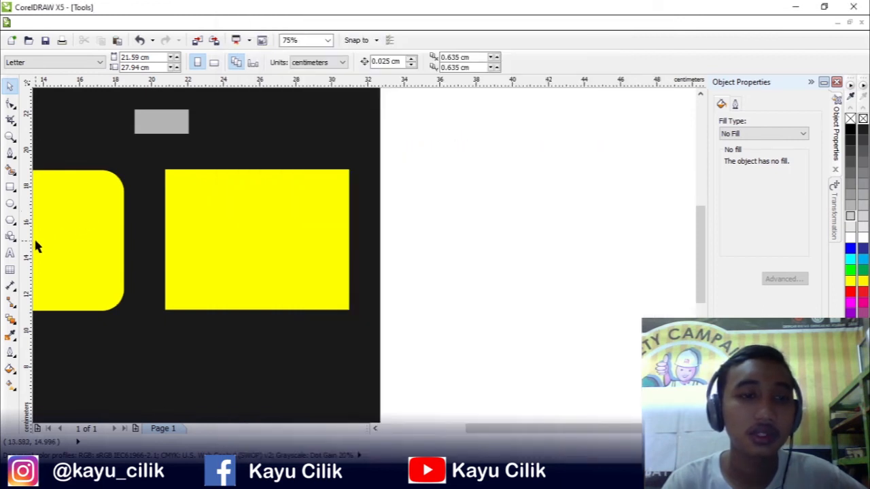
pyautogui.click(11, 220)
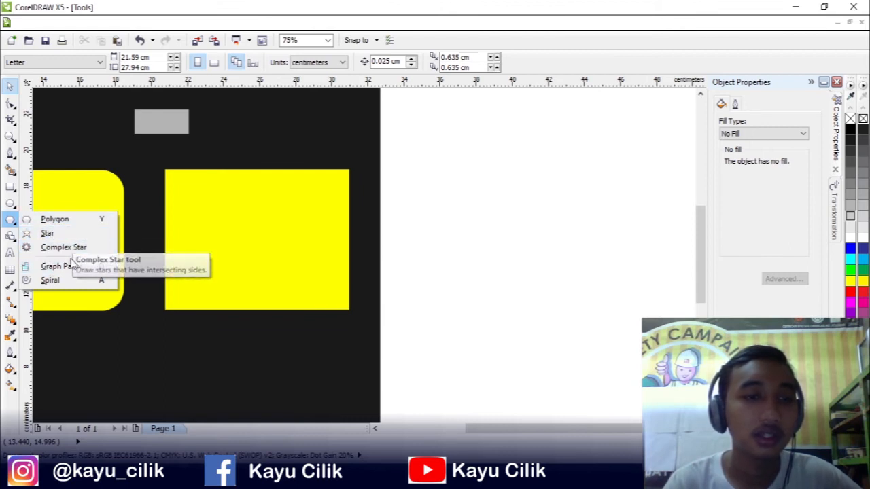
pyautogui.click(12, 236)
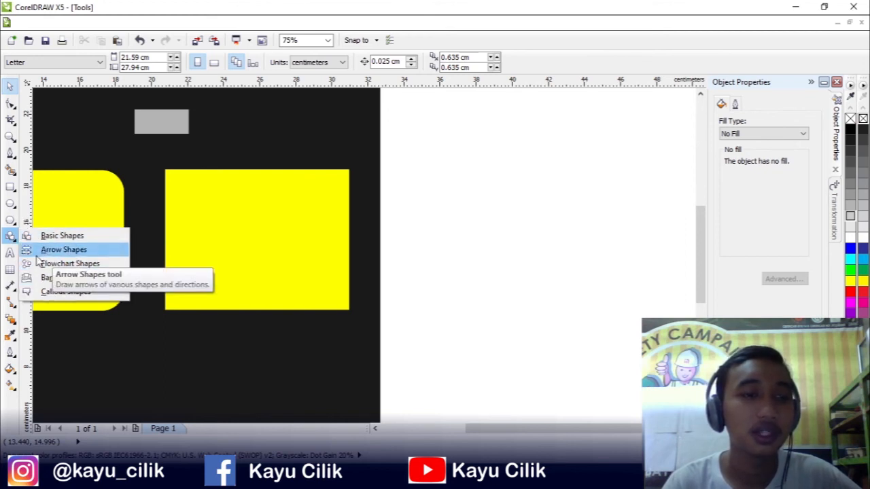
pyautogui.click(53, 250)
pyautogui.moveTo(477, 259); pyautogui.dragTo(20, 279)
# - Switch to the browser to read the ebook's Text section on the Text and Table tools
pyautogui.hotkey('alt', 'Tab')
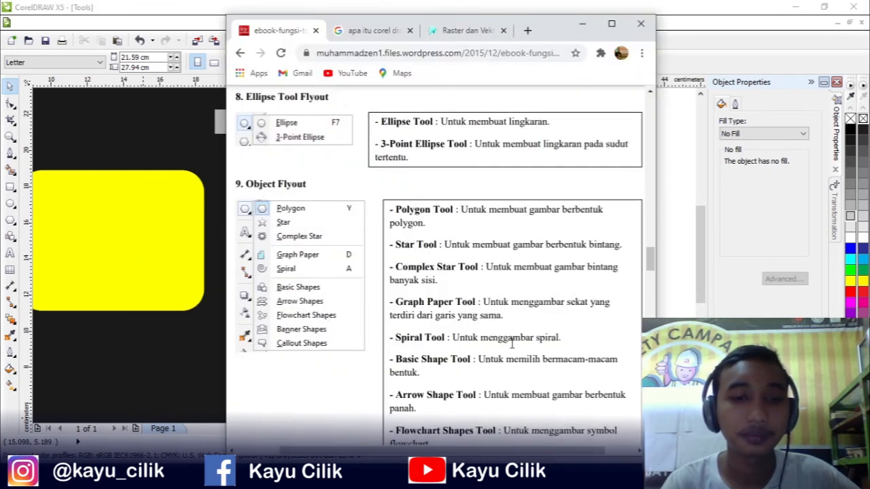
pyautogui.scroll(-5, 489, 353)
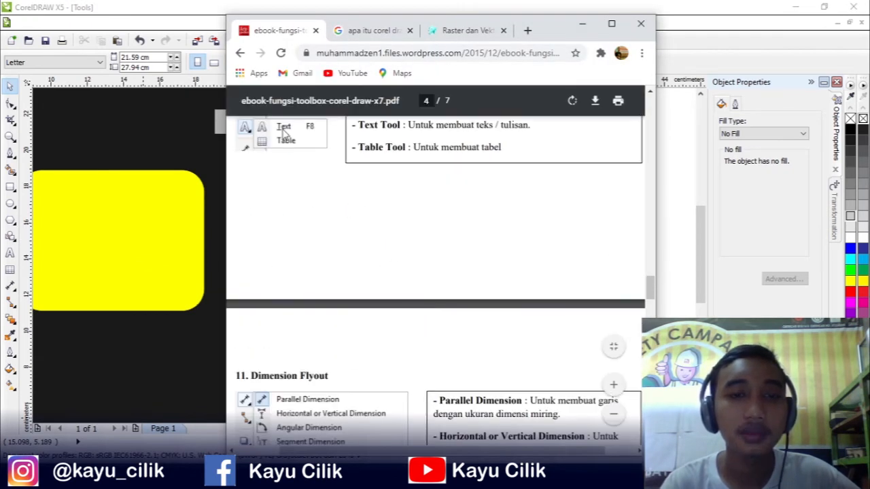
pyautogui.scroll(2, 299, 244)
pyautogui.moveTo(238, 228); pyautogui.dragTo(470, 273)
pyautogui.click(495, 277)
pyautogui.doubleClick(447, 253)
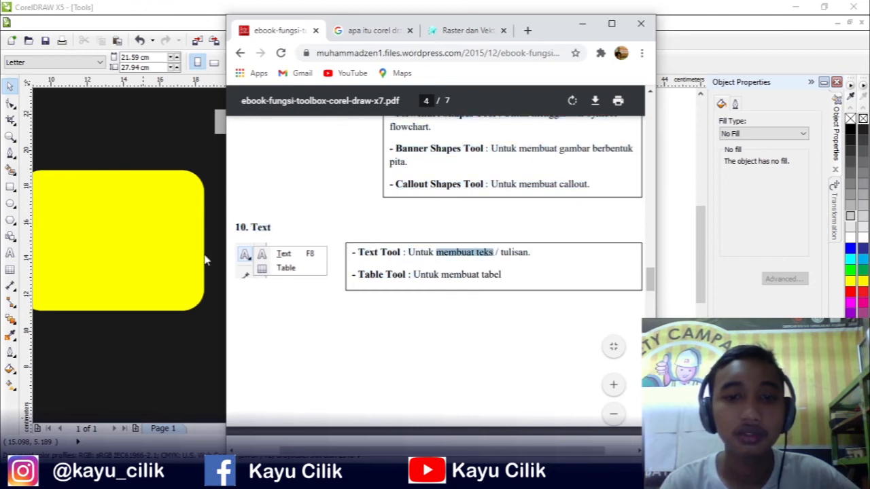
# - Switch to CorelDRAW and add the artistic text "LKP Genius" in 24 pt Arial on the square-cornered yellow rectangle
pyautogui.click(161, 243)
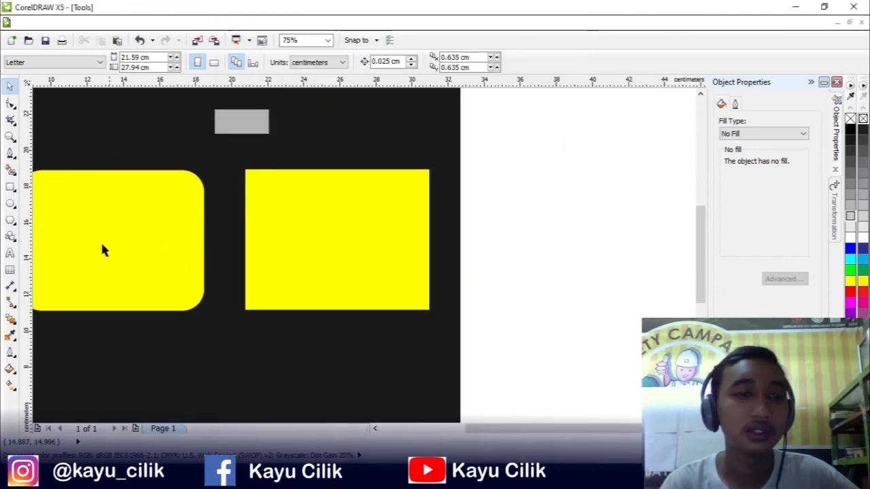
pyautogui.click(11, 253)
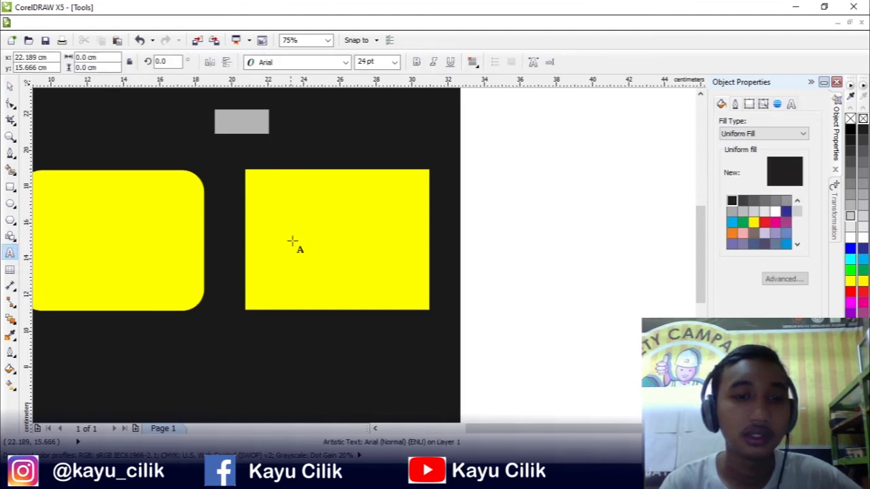
pyautogui.click(292, 241)
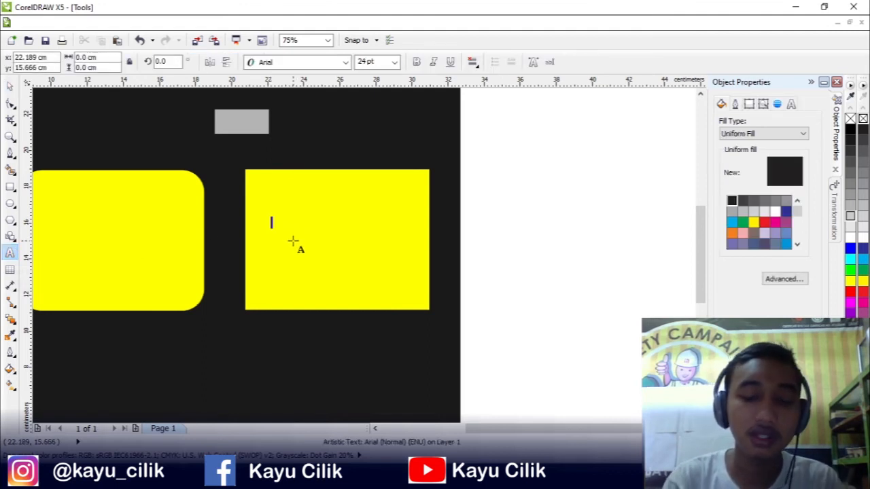
pyautogui.write('LKP Genius')
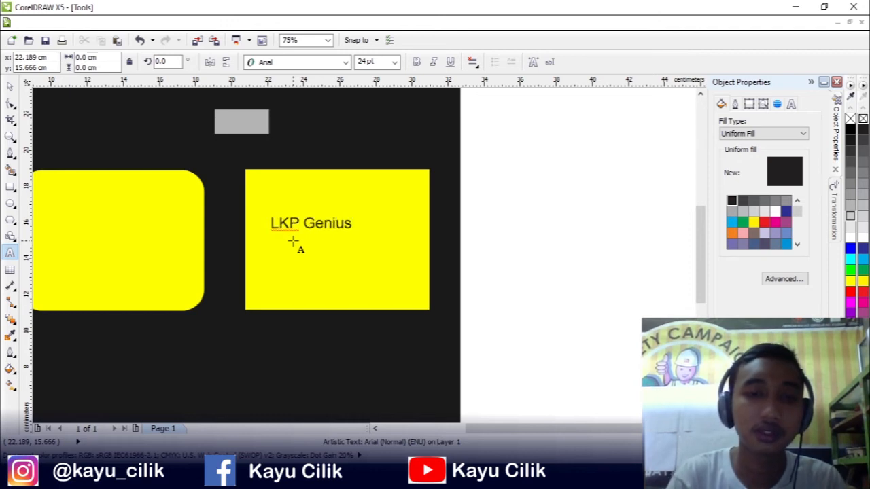
# - Enlarge the LKP Genius text proportionally to about 7.62 cm wide, and return to the Pick tool
pyautogui.hotkey('ctrl', 'space')
pyautogui.moveTo(355, 235); pyautogui.dragTo(412, 263)
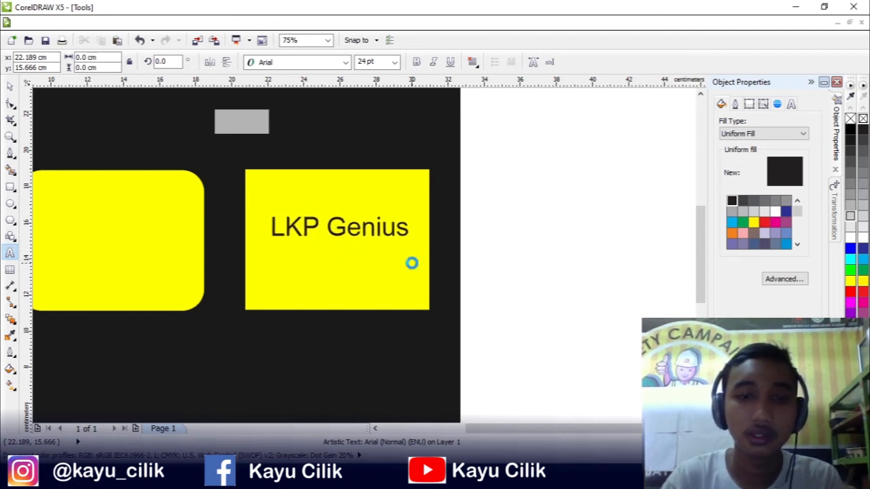
pyautogui.click(14, 85)
pyautogui.click(564, 230)
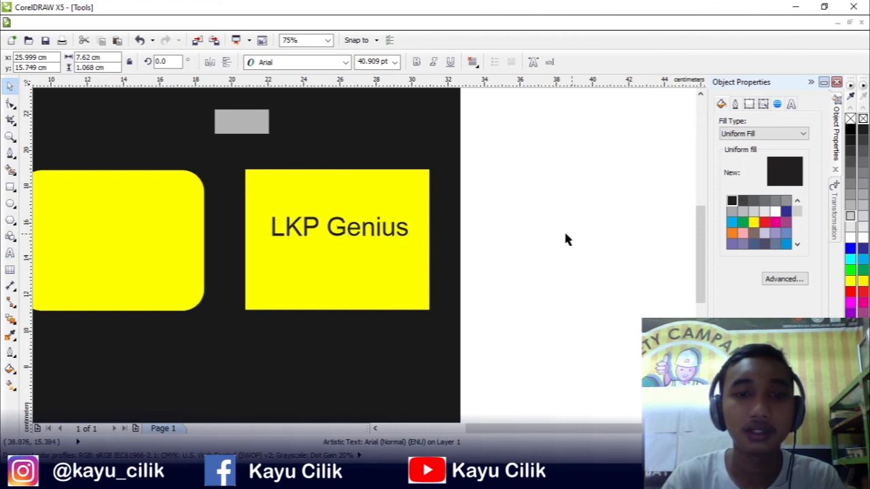
# - Shift the LKP Genius text slightly within the yellow rectangle, and set its font to Ghoust Outline
pyautogui.click(397, 231)
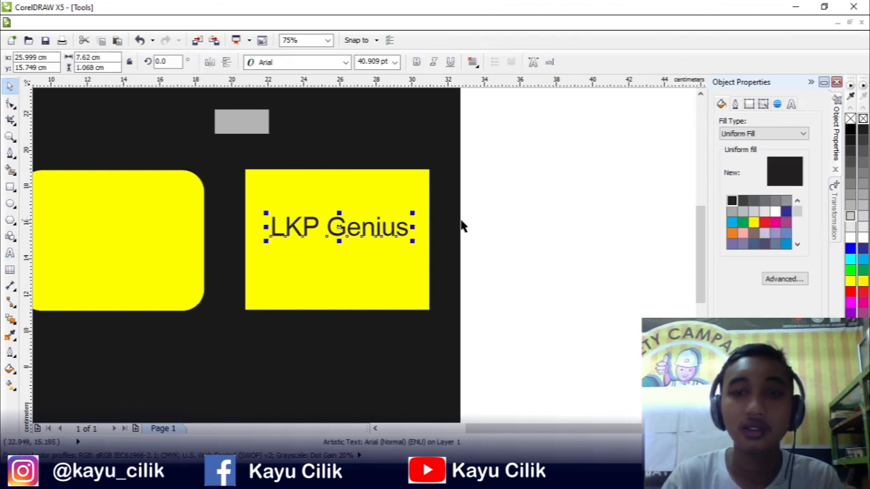
pyautogui.scroll(2, 365, 230)
pyautogui.scroll(2, 227, 223)
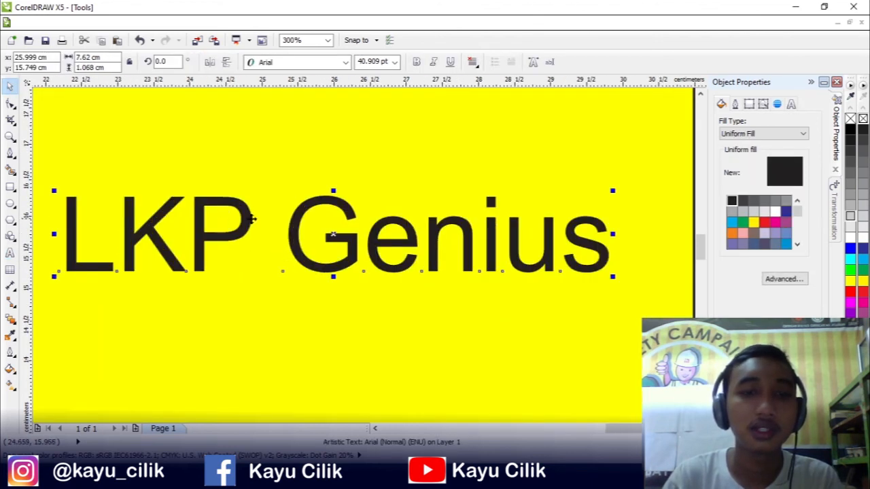
pyautogui.moveTo(303, 202); pyautogui.dragTo(287, 211)
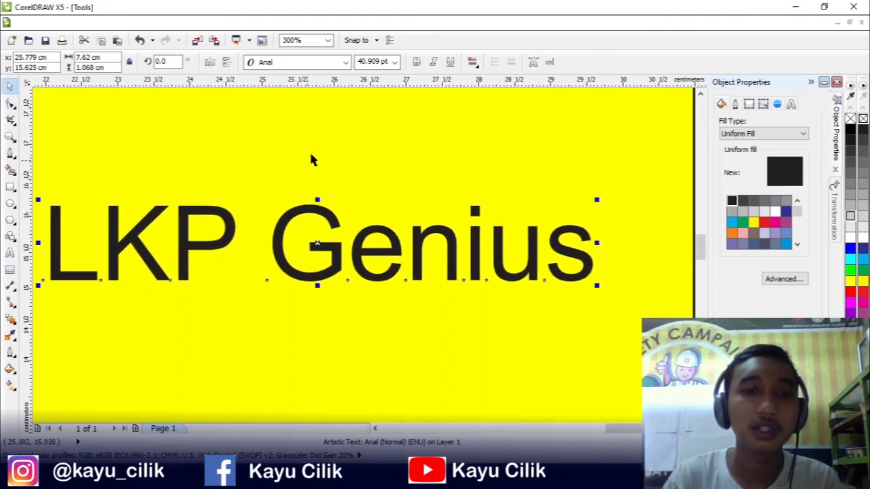
pyautogui.click(345, 63)
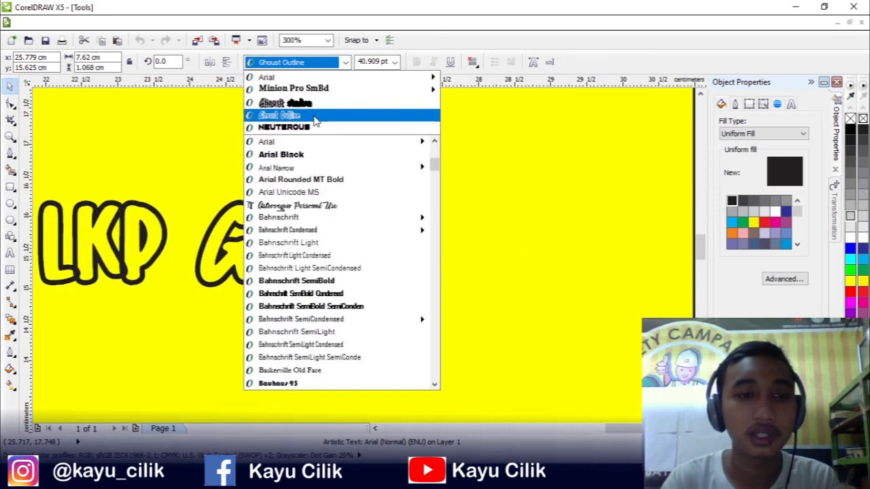
pyautogui.click(317, 115)
# - Place a copy of the LKP Genius text directly below it, and change the copy's wording to "Kayu Cilik"
pyautogui.moveTo(441, 245); pyautogui.dragTo(507, 243)
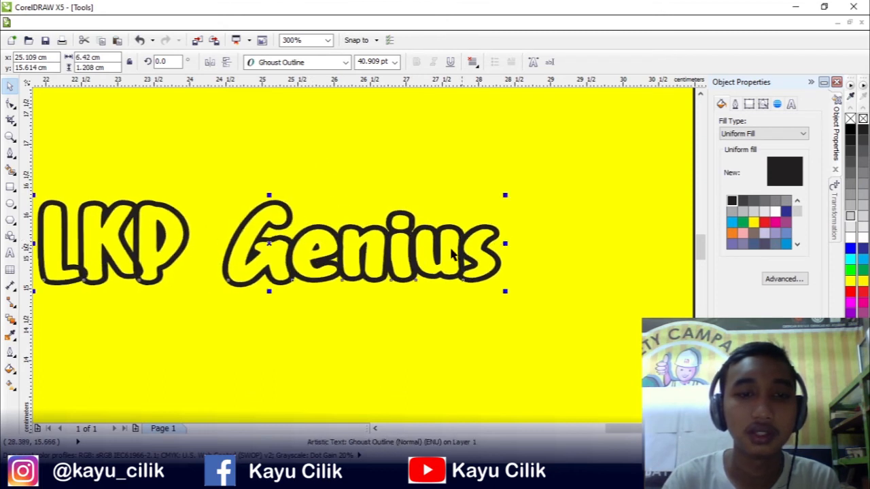
pyautogui.moveTo(441, 246); pyautogui.dragTo(530, 320)
pyautogui.rightClick(532, 285)
pyautogui.doubleClick(504, 314)
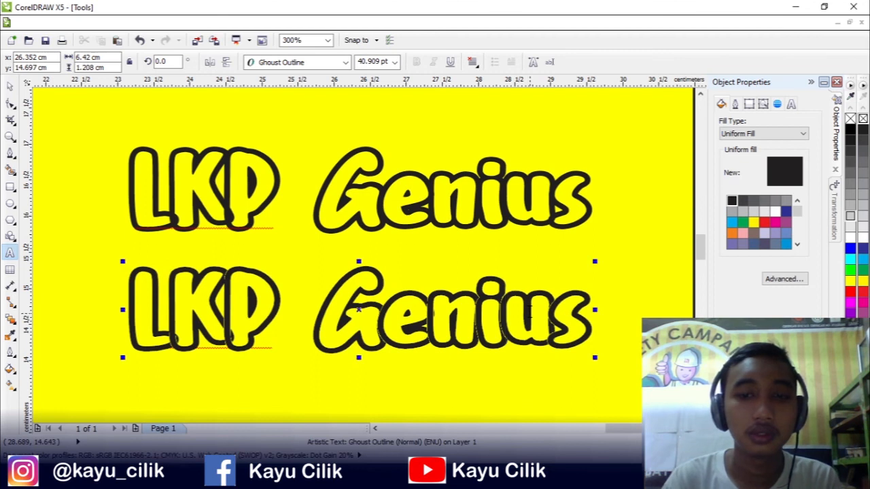
pyautogui.hotkey('ctrl', 'a')
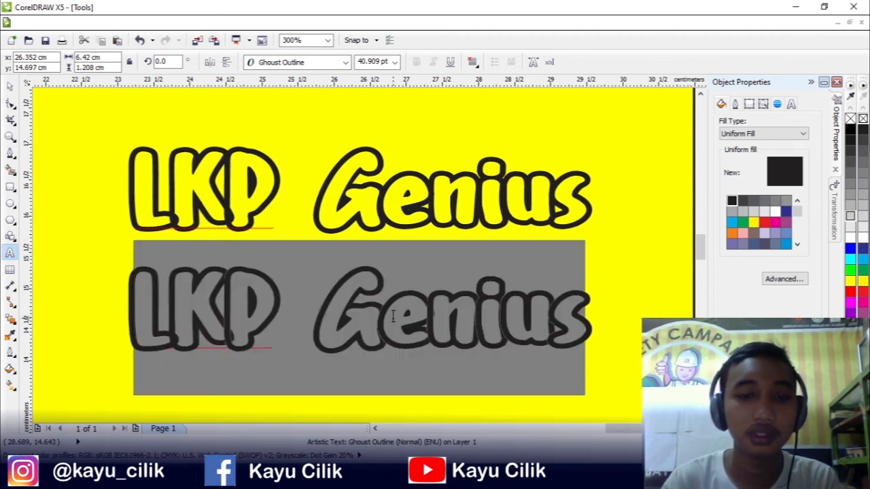
pyautogui.write('Kayu C')
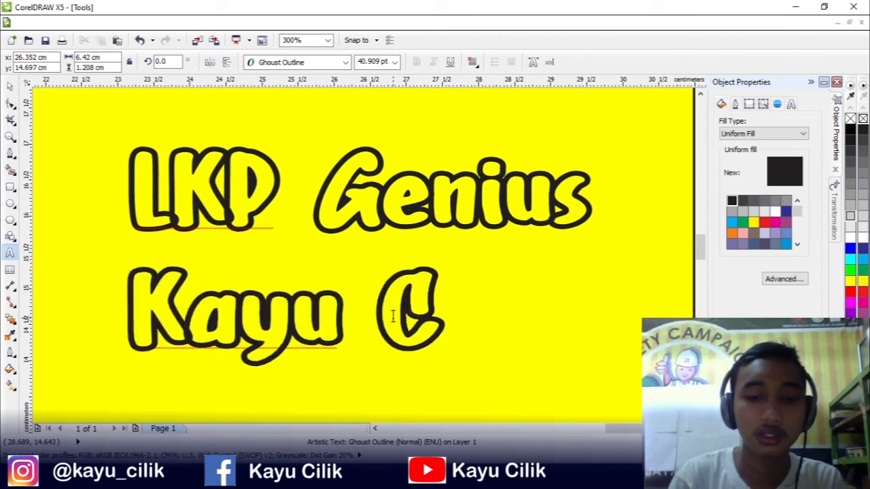
pyautogui.write('ilik')
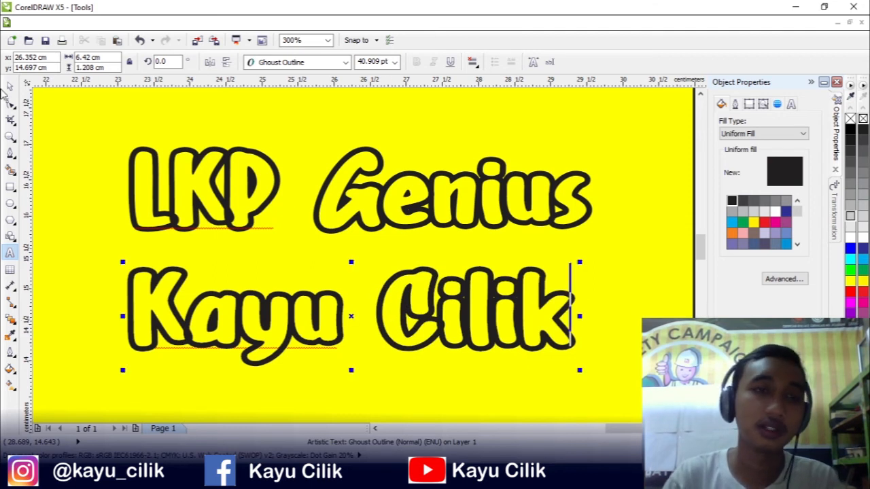
# - Set the font of the Kayu Cilik text to Gill Sans Ultra Bold Condensed
pyautogui.click(9, 87)
pyautogui.click(346, 61)
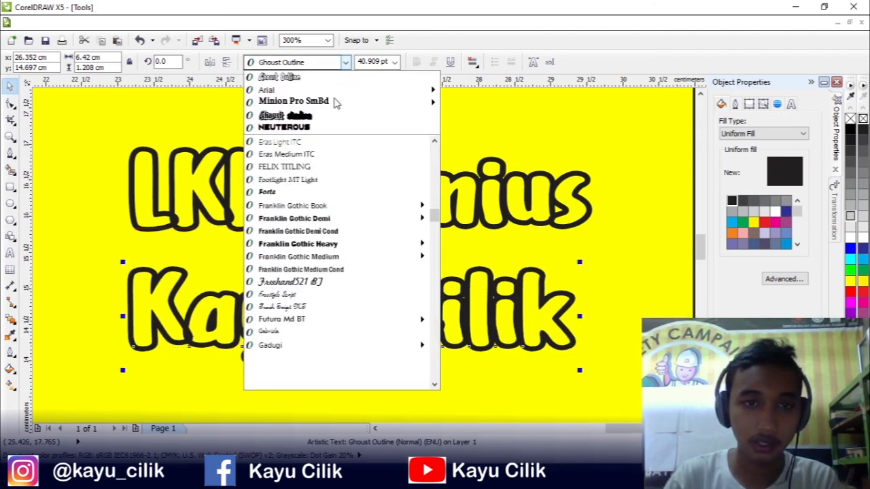
pyautogui.scroll(-4, 313, 272)
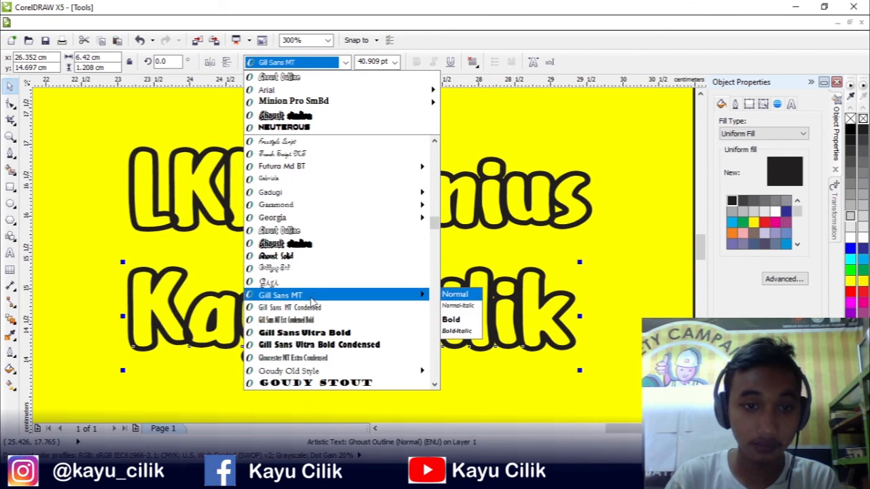
pyautogui.click(343, 346)
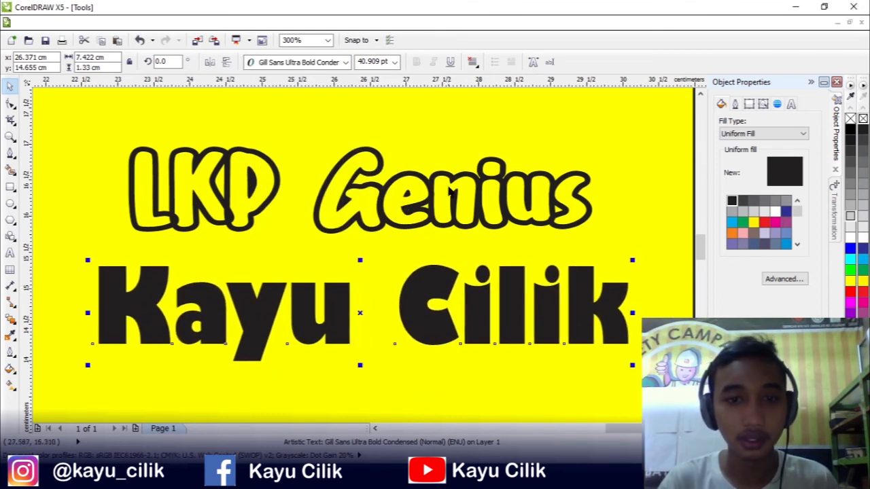
# - Move the LKP Genius text closer to the Kayu Cilik text, and recolour it yellow, white and finally red
pyautogui.moveTo(450, 184); pyautogui.dragTo(462, 196)
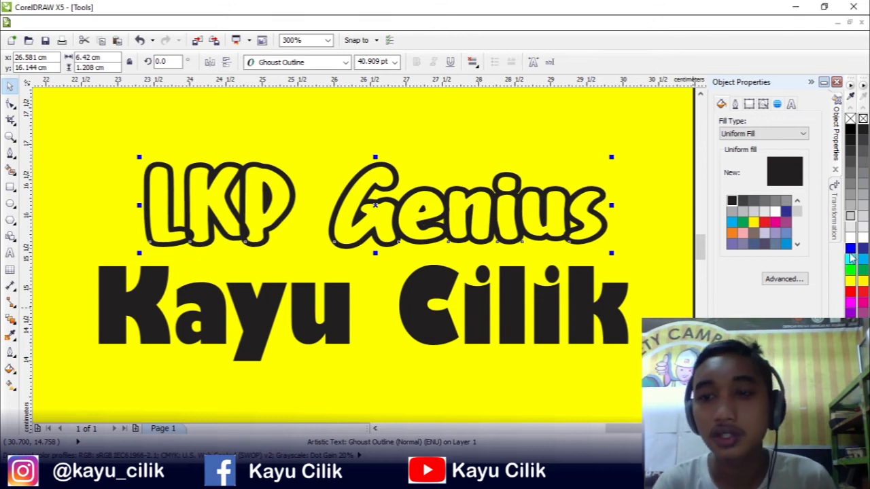
pyautogui.click(854, 205)
pyautogui.click(850, 281)
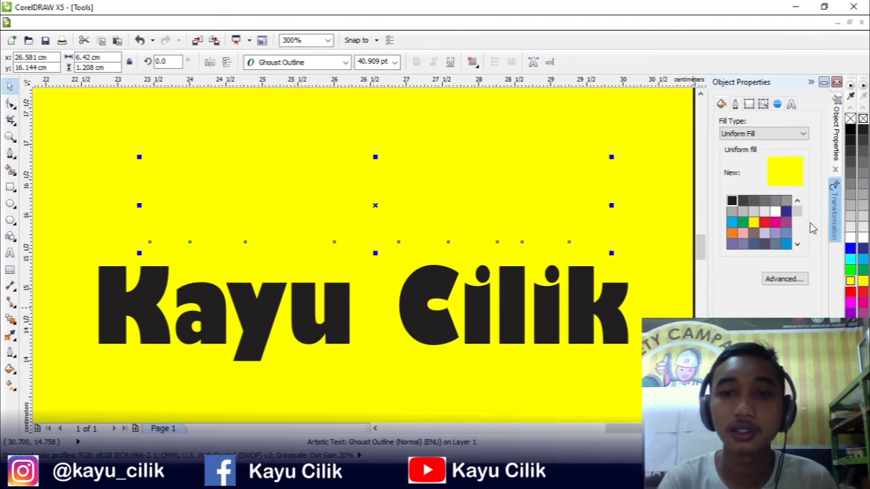
pyautogui.click(850, 238)
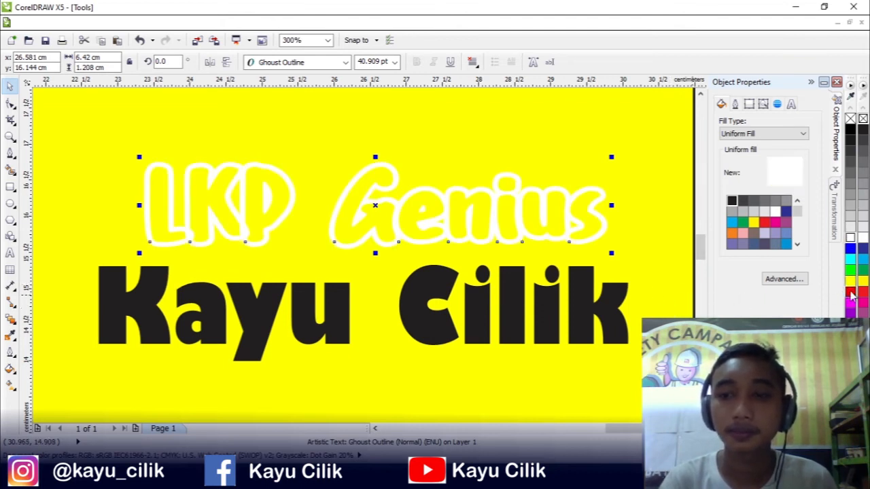
pyautogui.rightClick(850, 292)
pyautogui.click(666, 273)
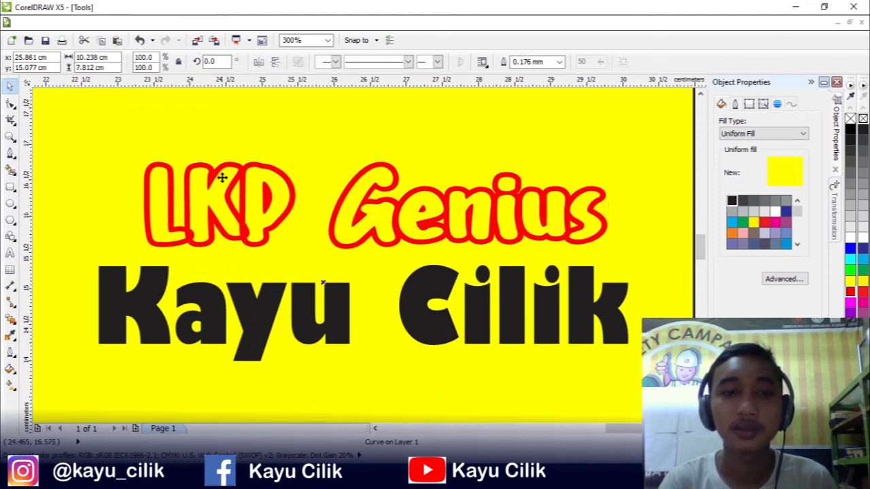
# - Fill the Kayu Cilik text magenta, and change its fill to black
pyautogui.click(427, 286)
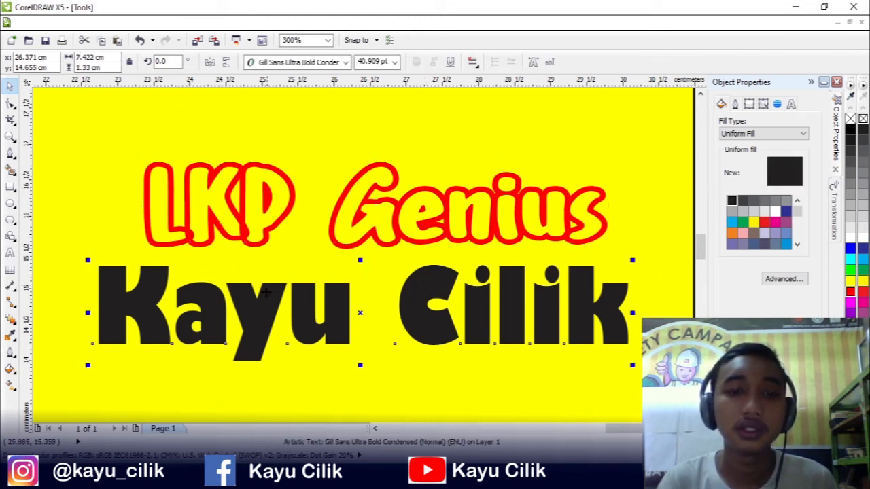
pyautogui.click(850, 303)
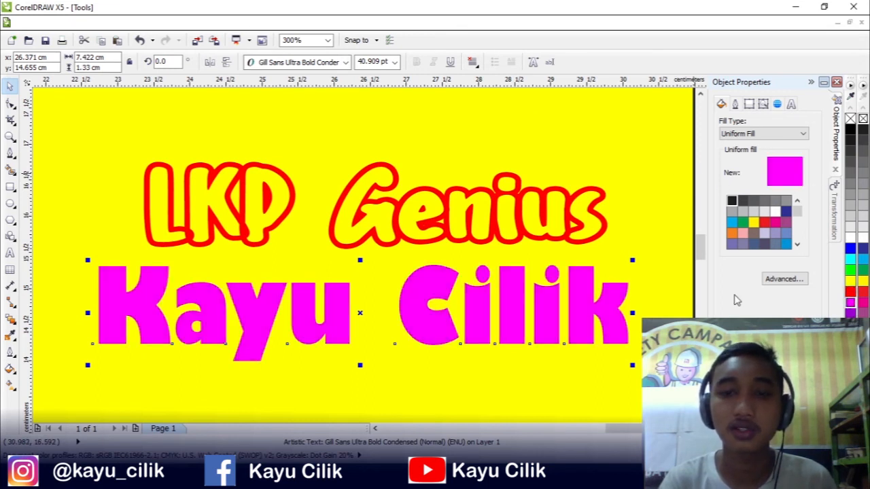
pyautogui.click(850, 130)
pyautogui.click(610, 226)
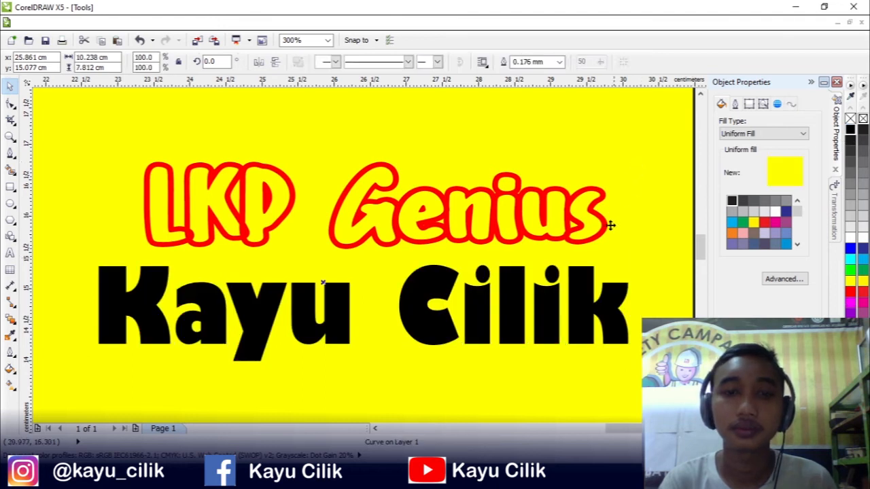
pyautogui.click(323, 282)
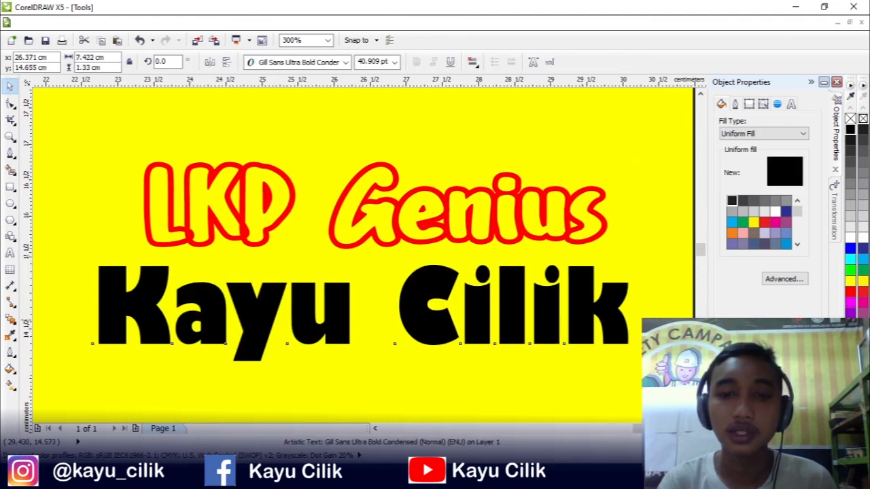
# - Give the Kayu Cilik text an outline, trying a width of 2.5 mm and settling on 0.25 mm
pyautogui.scroll(3, 578, 316)
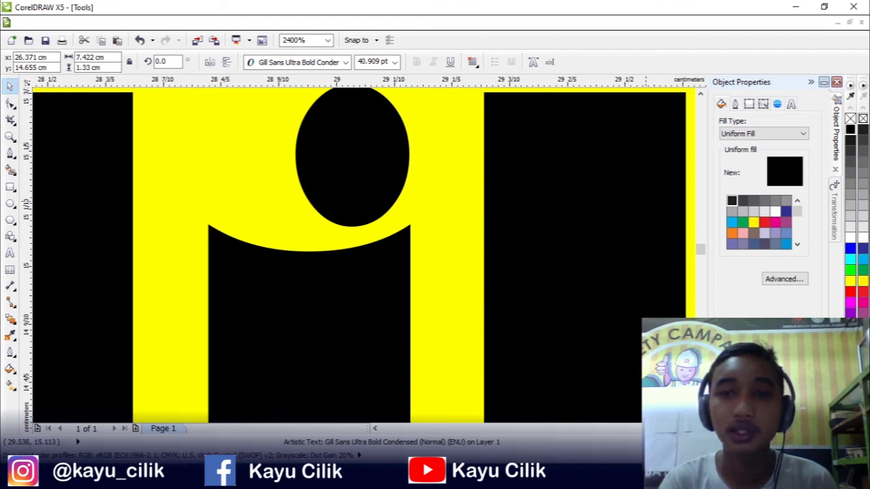
pyautogui.click(735, 104)
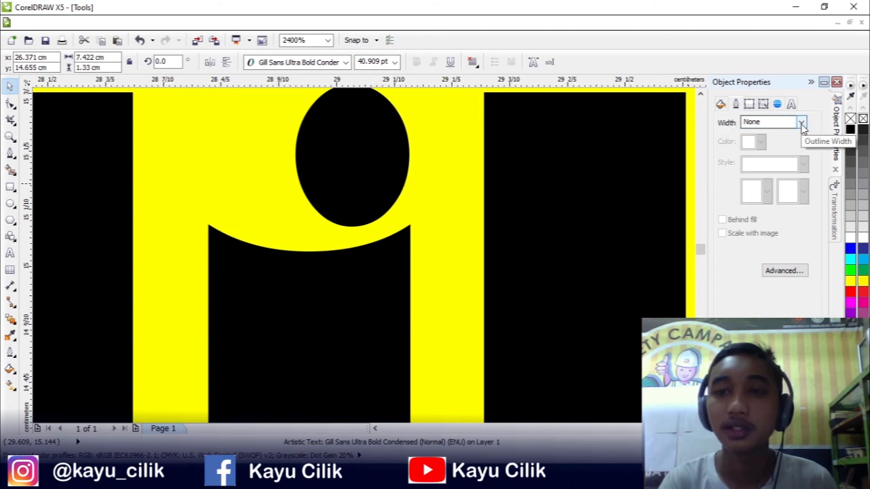
pyautogui.click(803, 123)
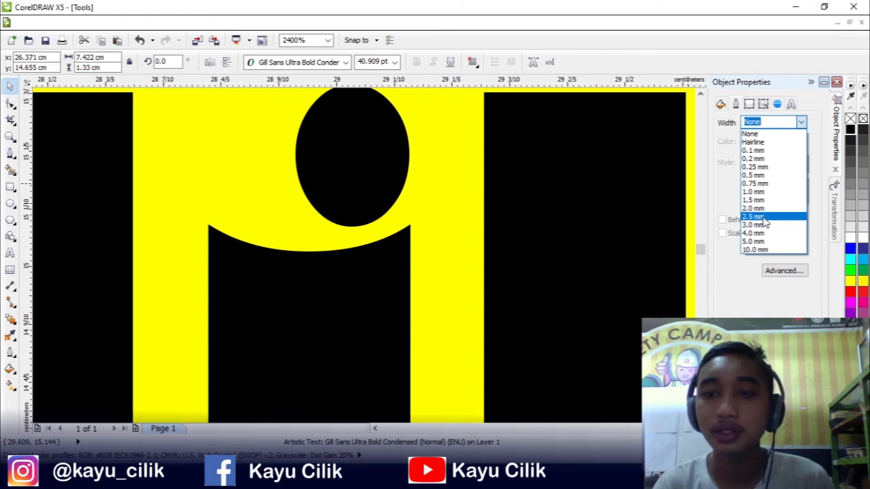
pyautogui.click(763, 217)
pyautogui.click(802, 121)
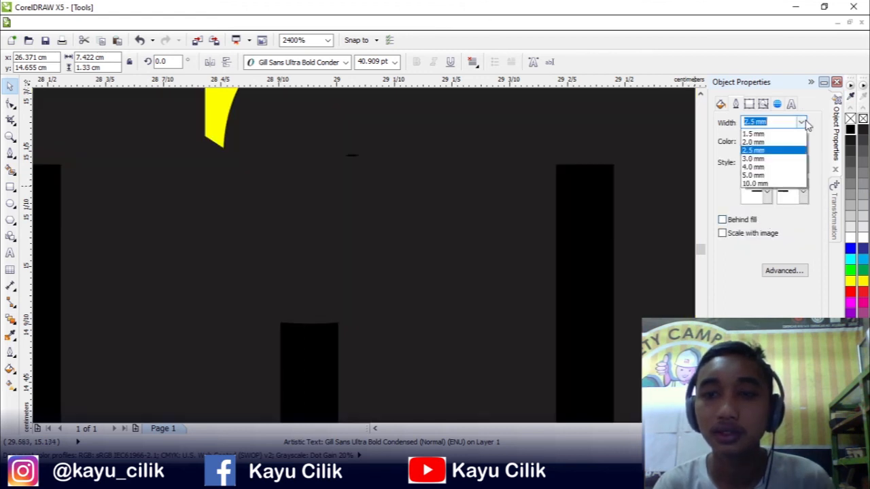
pyautogui.click(785, 172)
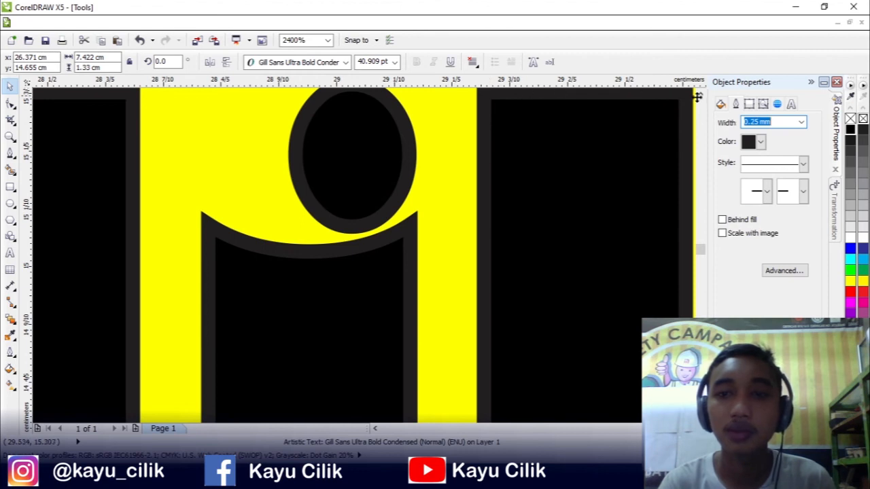
# - Colour the outline of the Kayu Cilik text white and clear the selection
pyautogui.click(761, 142)
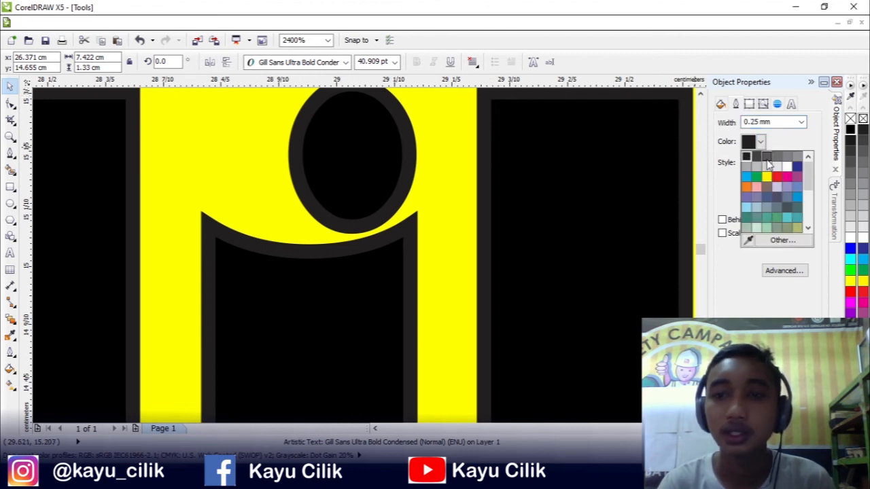
pyautogui.click(787, 167)
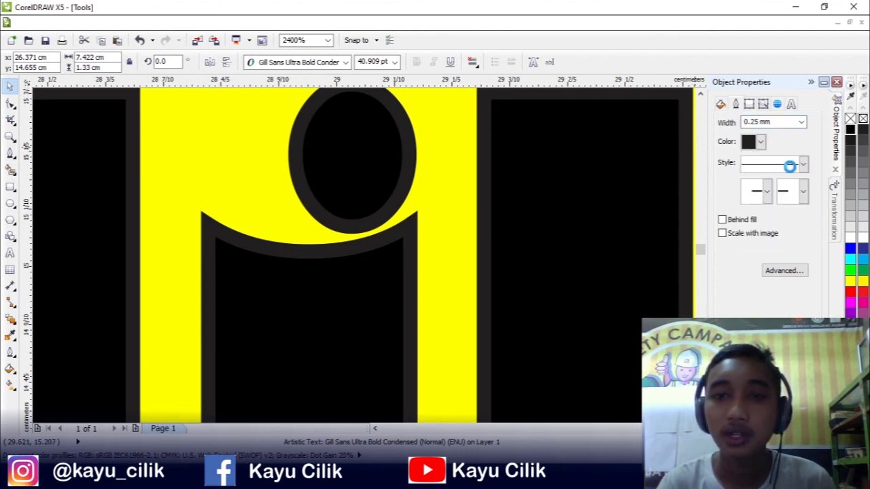
pyautogui.scroll(-3, 648, 175)
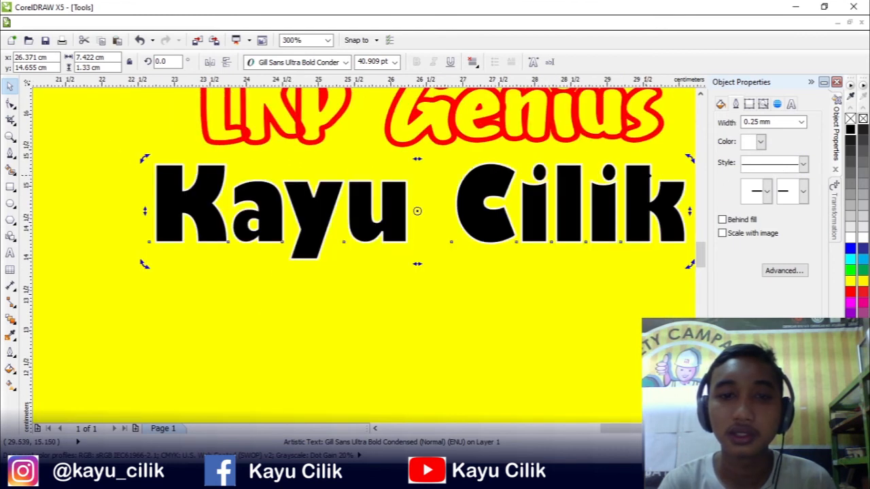
pyautogui.click(689, 143)
pyautogui.scroll(1, 571, 201)
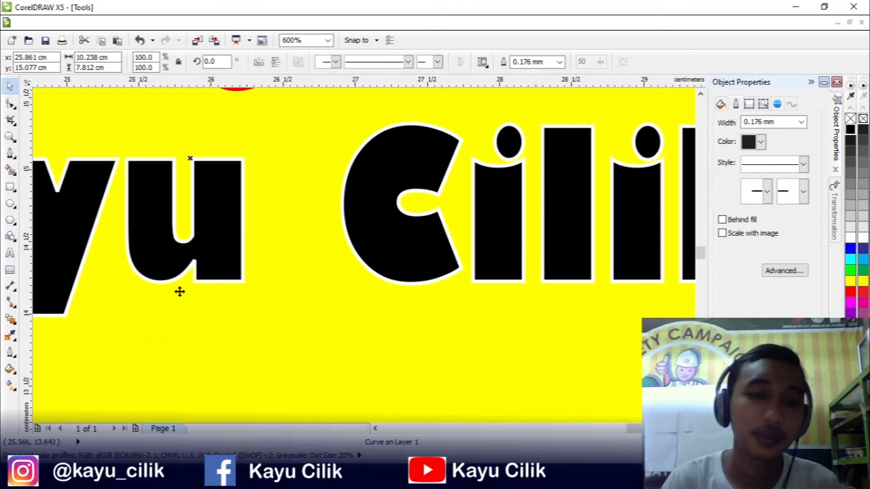
pyautogui.scroll(-1, 179, 292)
pyautogui.scroll(-1, 598, 185)
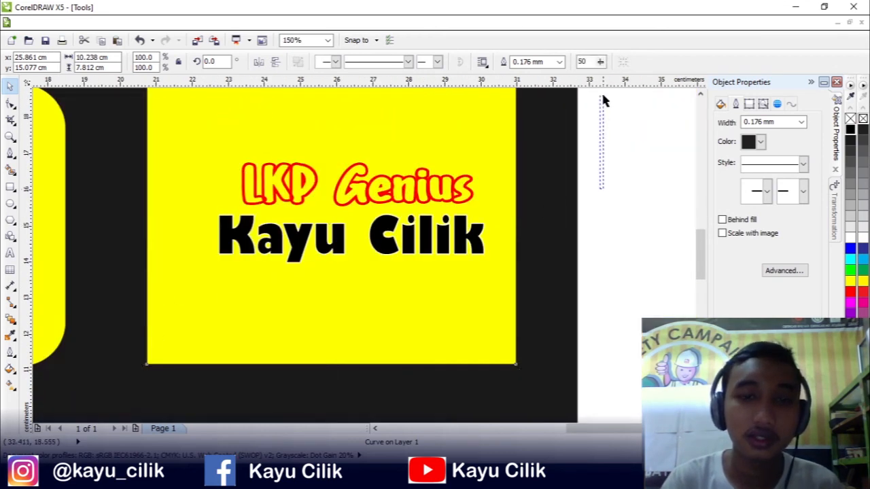
pyautogui.click(615, 143)
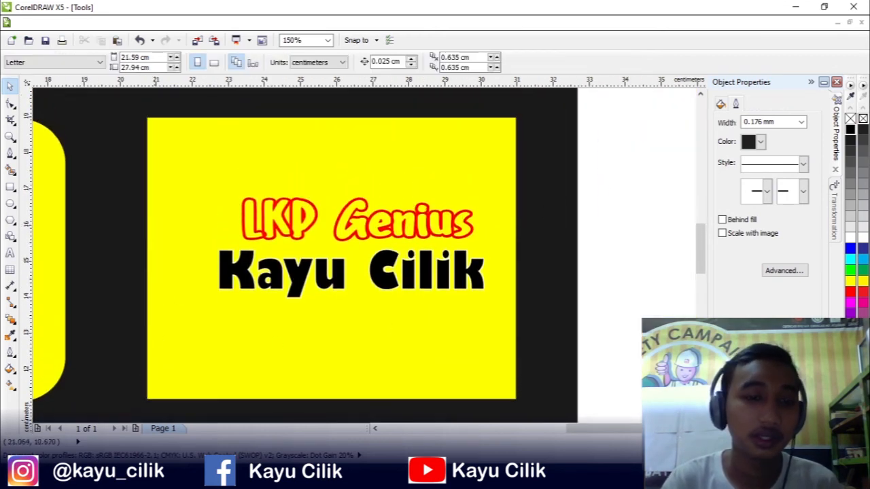
# - Switch to the toolbox ebook in the browser and read the sections following Text, from Dimension Flyout to Interactive Fill Flyout
pyautogui.hotkey('alt', 'Tab')
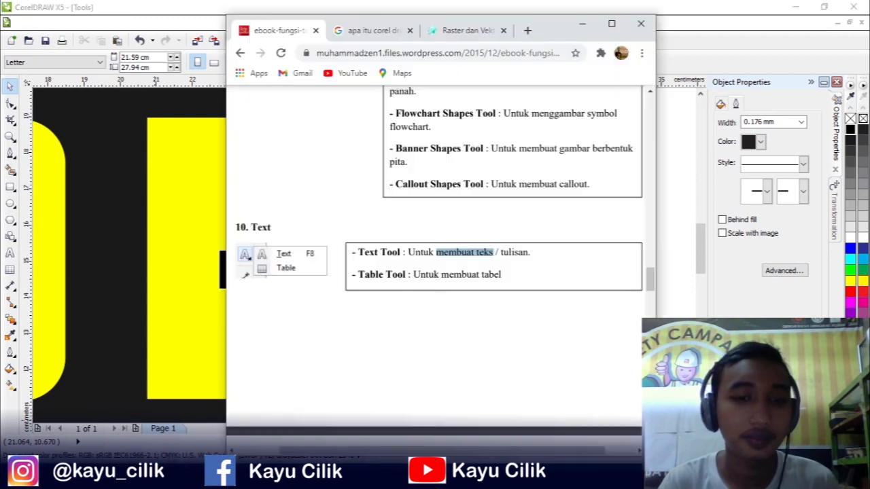
pyautogui.click(446, 304)
pyautogui.scroll(-5, 435, 302)
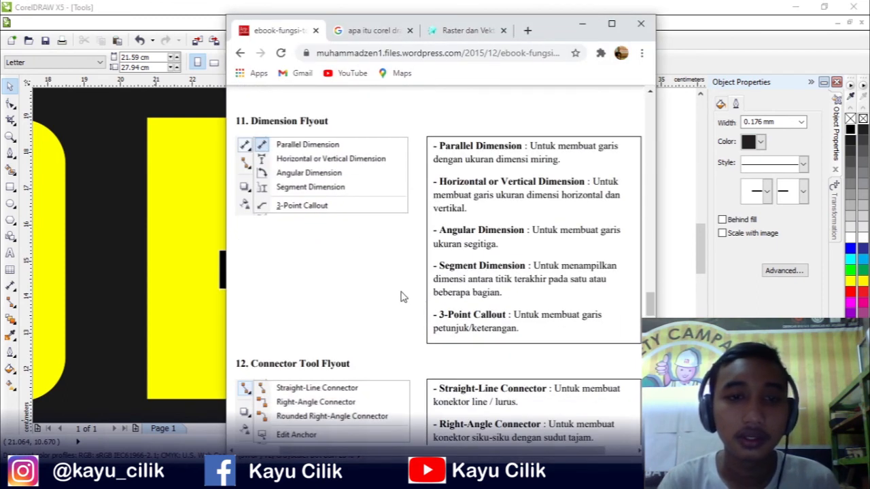
pyautogui.scroll(-4, 320, 204)
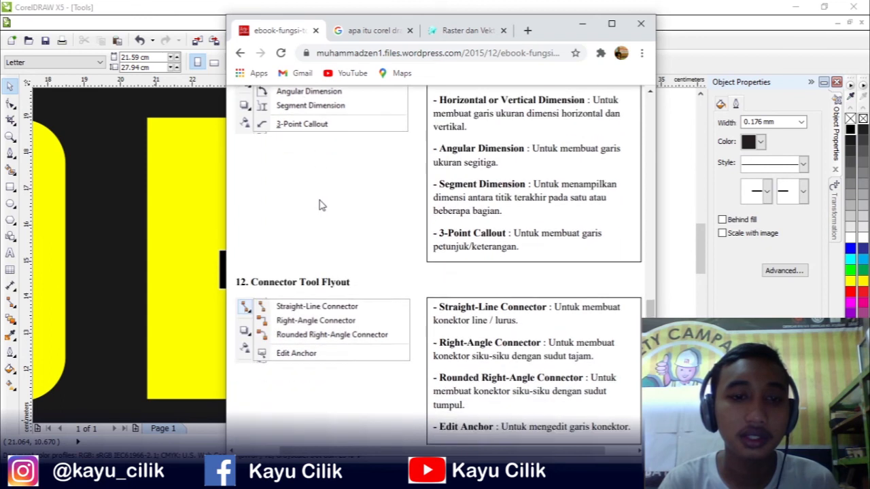
pyautogui.scroll(-4, 299, 213)
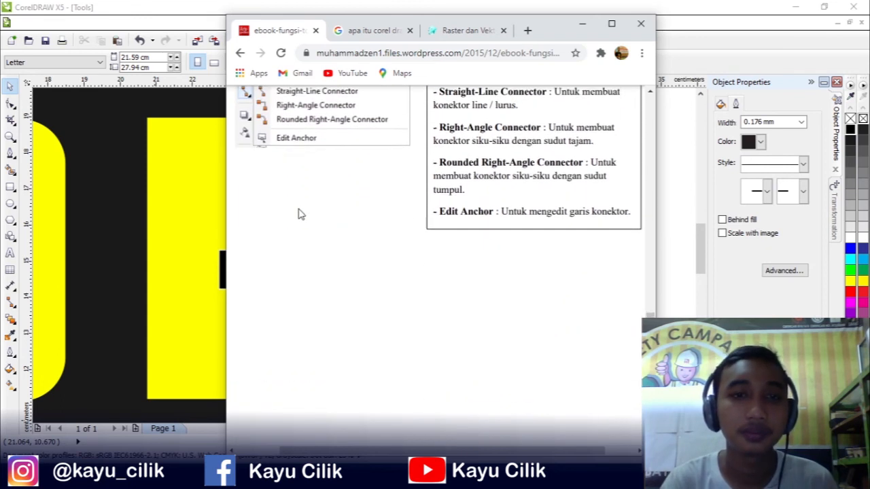
pyautogui.scroll(-3, 303, 215)
pyautogui.scroll(1, 303, 211)
pyautogui.scroll(-2, 303, 208)
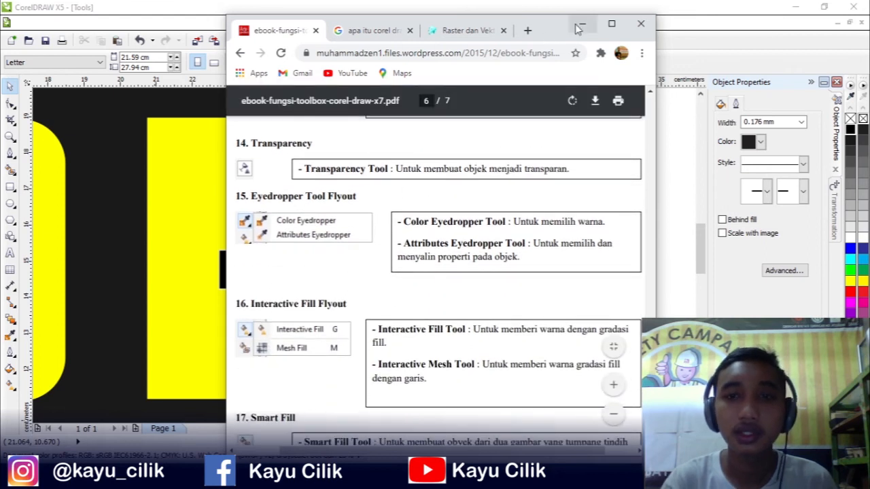
pyautogui.scroll(5, 521, 258)
pyautogui.scroll(-1, 521, 258)
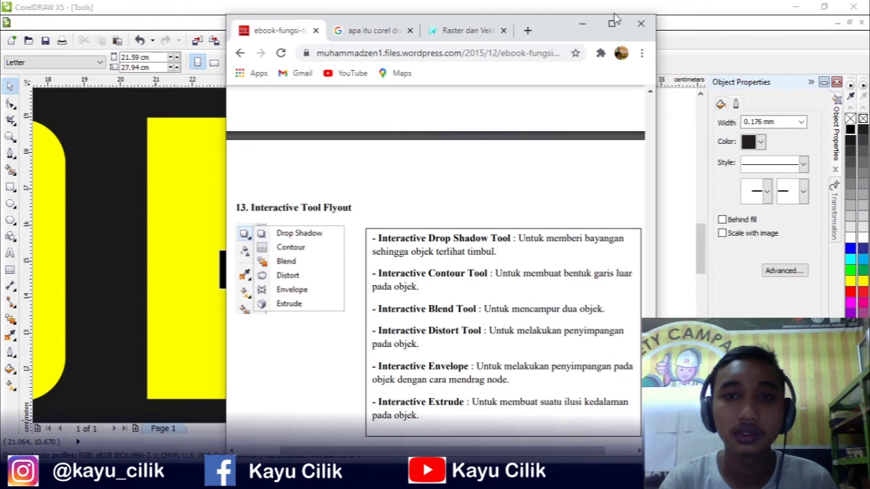
pyautogui.click(582, 24)
# - Try a linear transparency running upward across the Kayu Cilik text with the Transparency tool, and undo it
pyautogui.moveTo(642, 249); pyautogui.dragTo(193, 357)
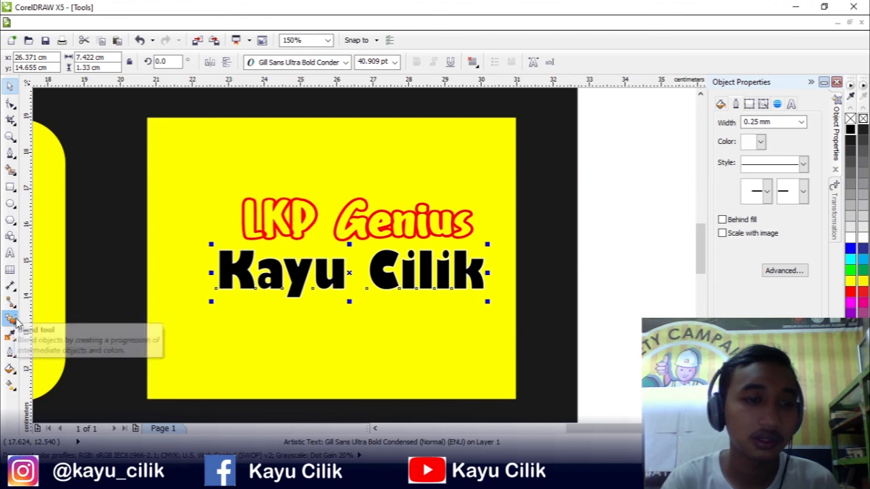
pyautogui.click(17, 323)
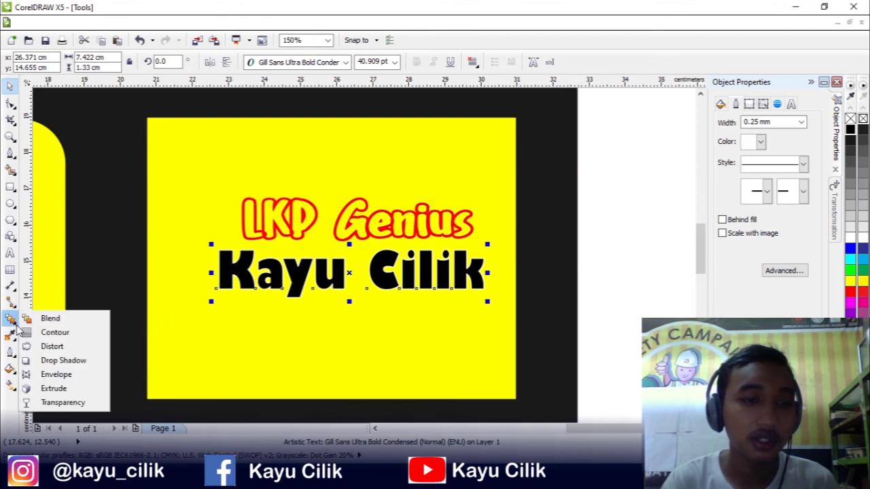
pyautogui.click(60, 403)
pyautogui.scroll(2, 337, 272)
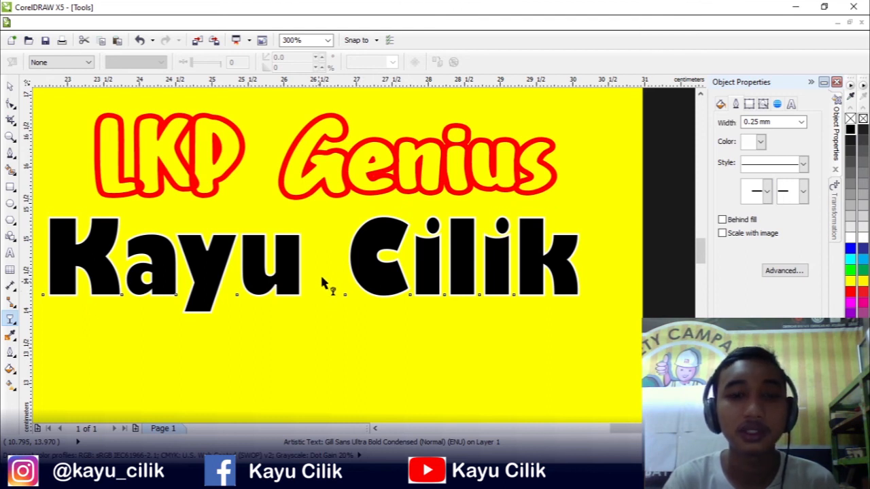
pyautogui.moveTo(318, 277); pyautogui.dragTo(317, 234)
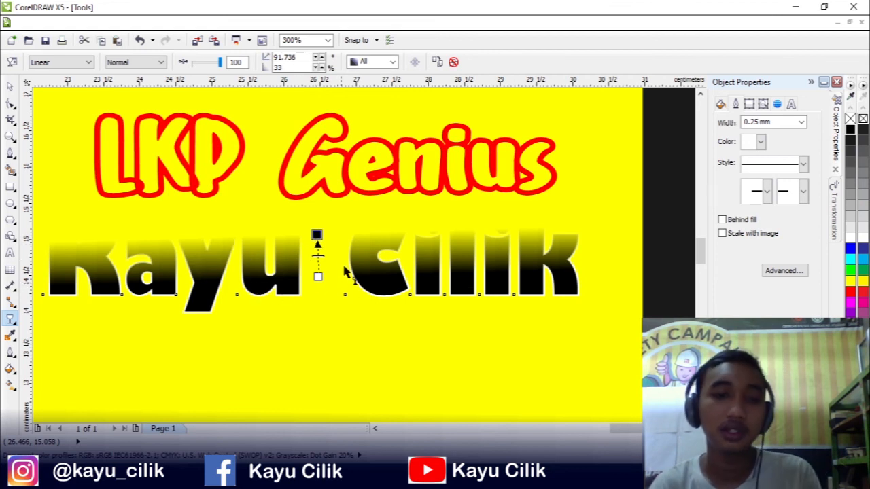
pyautogui.hotkey('ctrl', 'z')
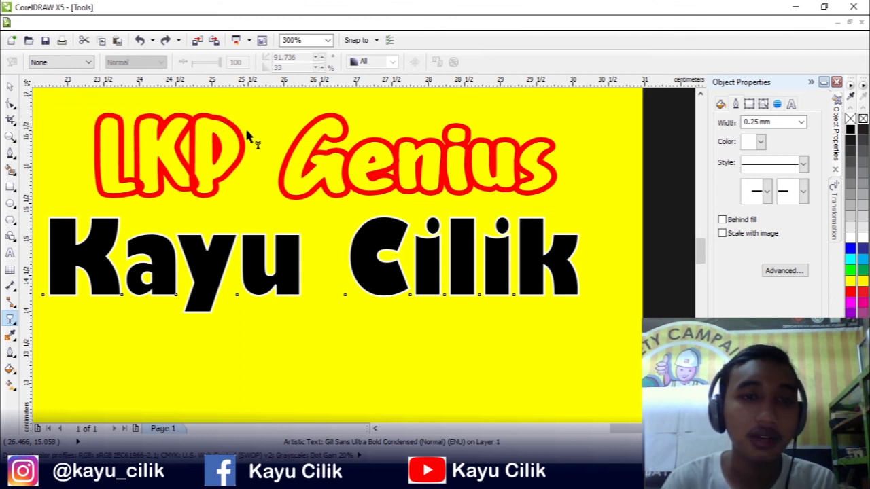
# - Sample the red of the LKP Genius lettering with the Color Eyedropper, and leave the tool without applying the colour
pyautogui.scroll(3, 239, 178)
pyautogui.scroll(-2, 262, 224)
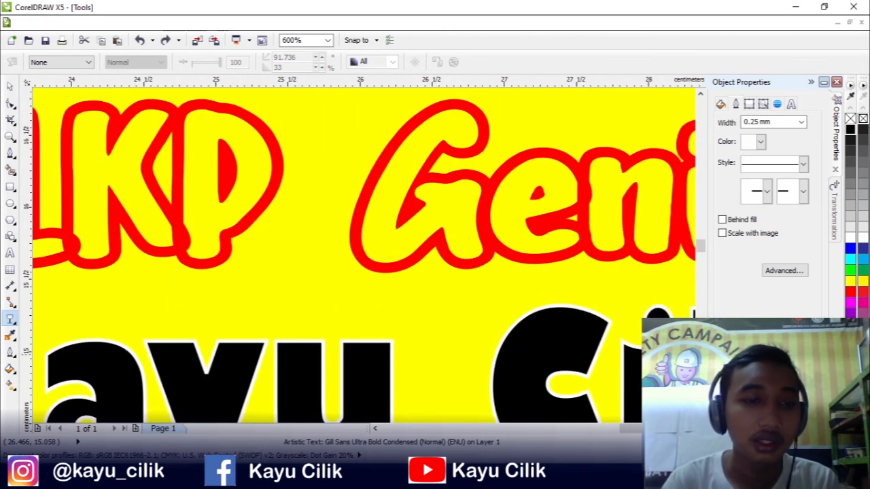
pyautogui.click(10, 335)
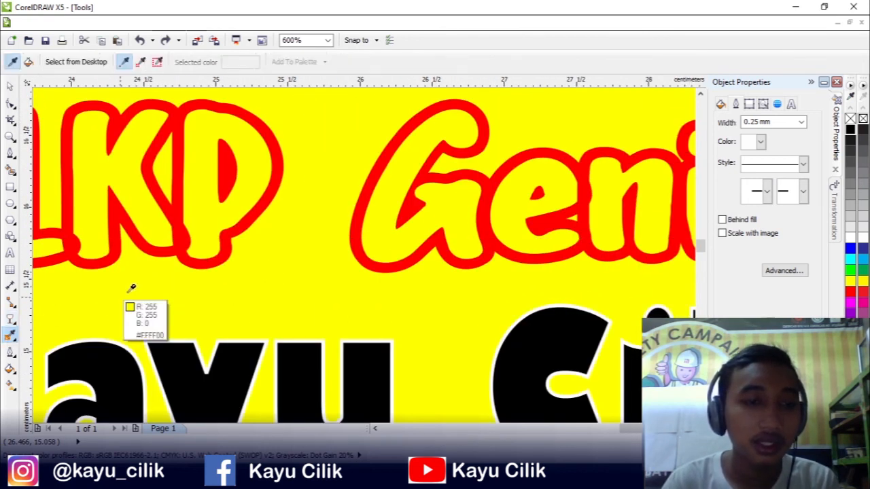
pyautogui.click(188, 251)
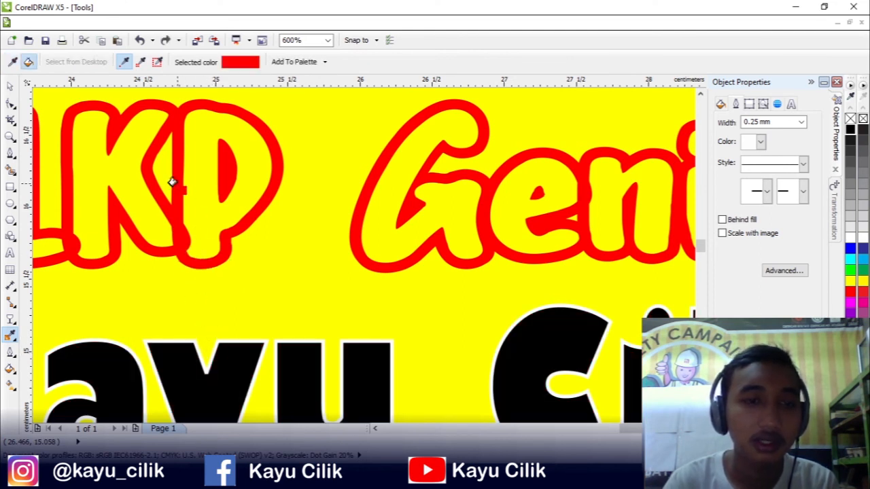
pyautogui.click(11, 85)
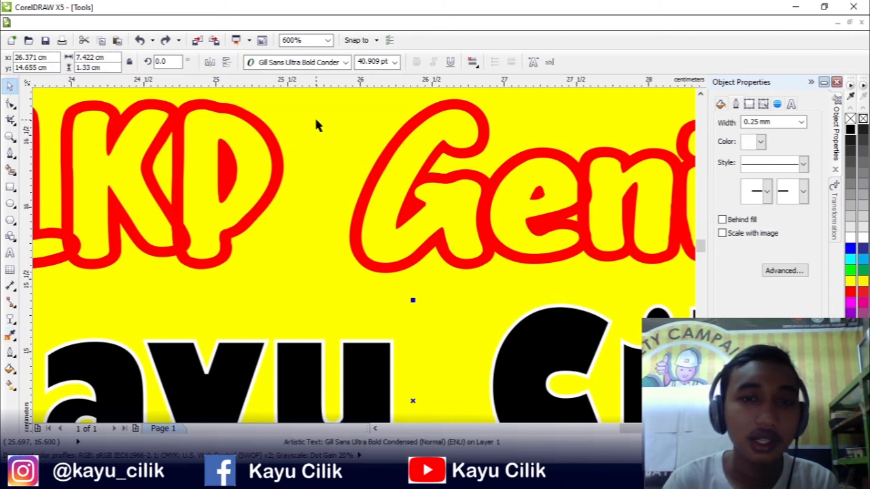
pyautogui.click(314, 122)
pyautogui.scroll(-2, 317, 142)
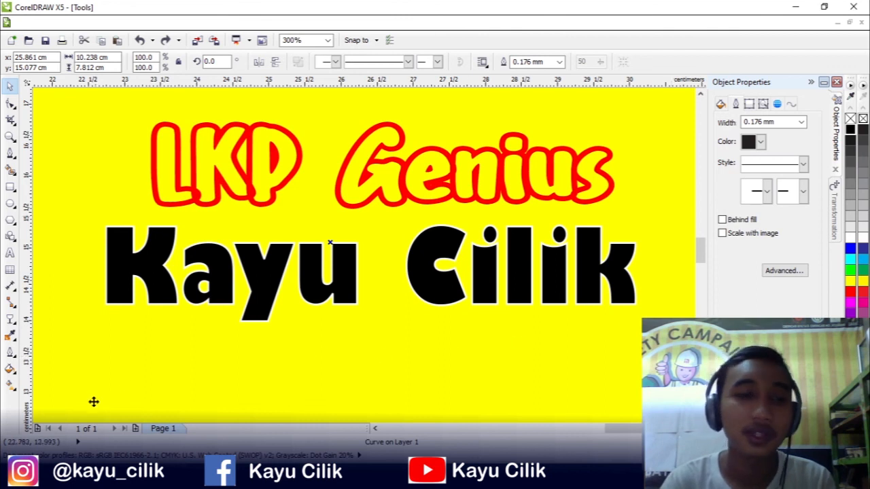
# - Try filling the Kayu Cilik text with the red sampled from the LKP Genius lettering, and undo the fill
pyautogui.click(10, 334)
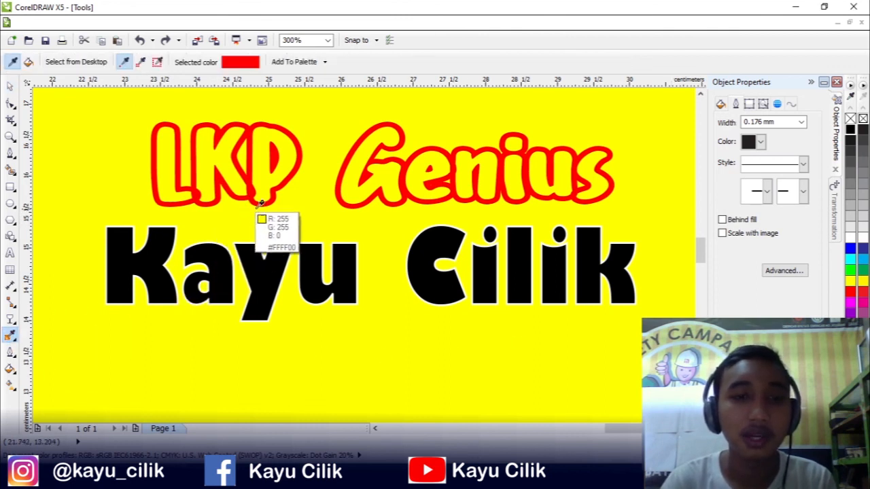
pyautogui.click(288, 178)
pyautogui.click(253, 261)
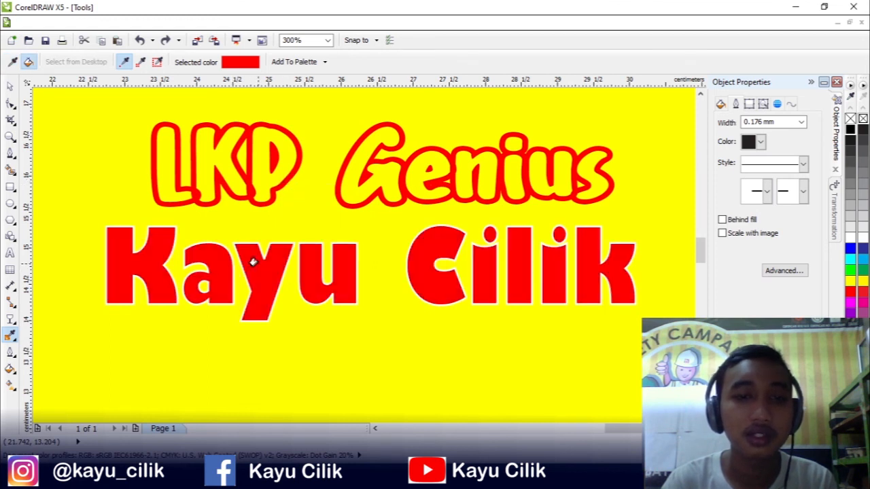
pyautogui.click(10, 87)
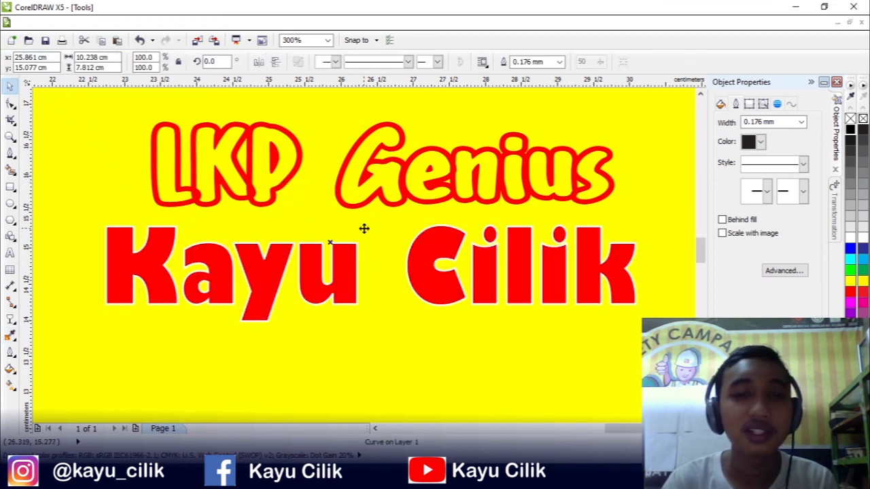
pyautogui.hotkey('ctrl', 'z')
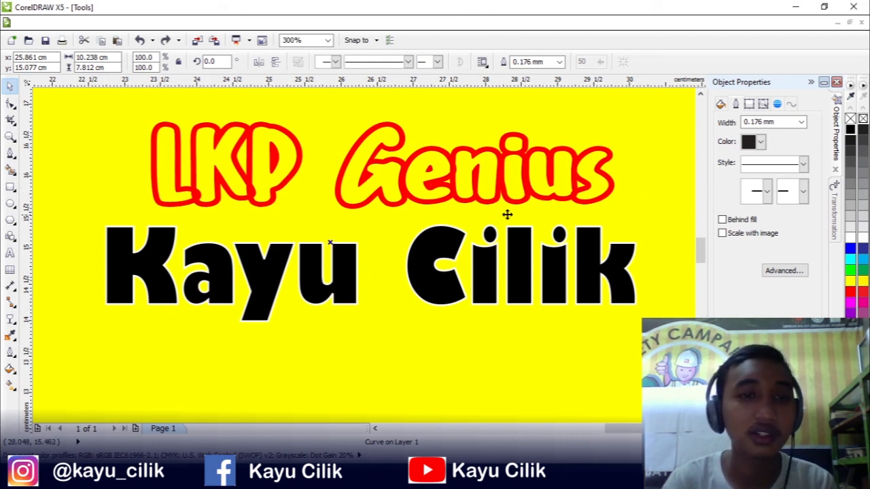
pyautogui.click(350, 304)
pyautogui.click(375, 333)
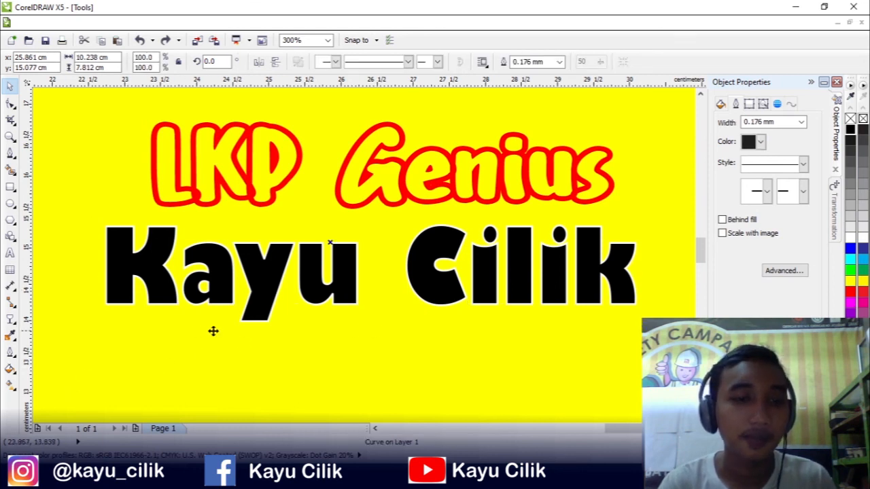
# - Apply a vertical linear gradient running upward from black to white across the Kayu Cilik text with the Interactive Fill tool
pyautogui.click(397, 316)
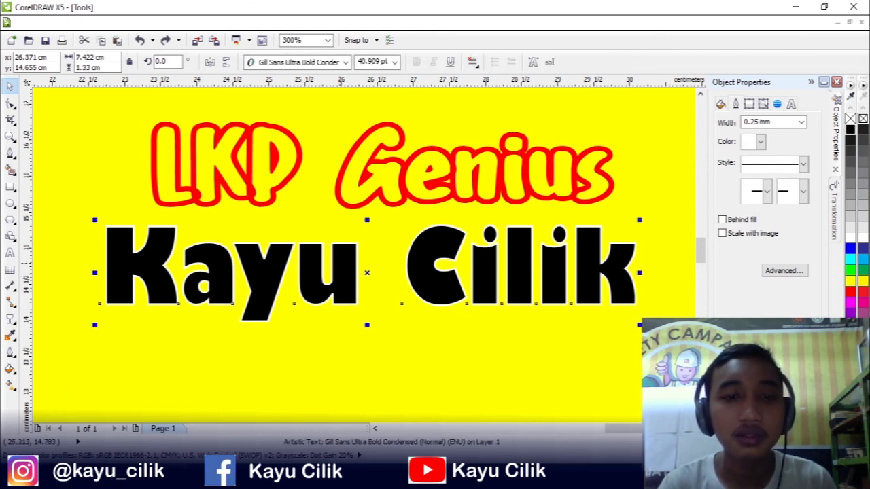
pyautogui.scroll(2, 325, 264)
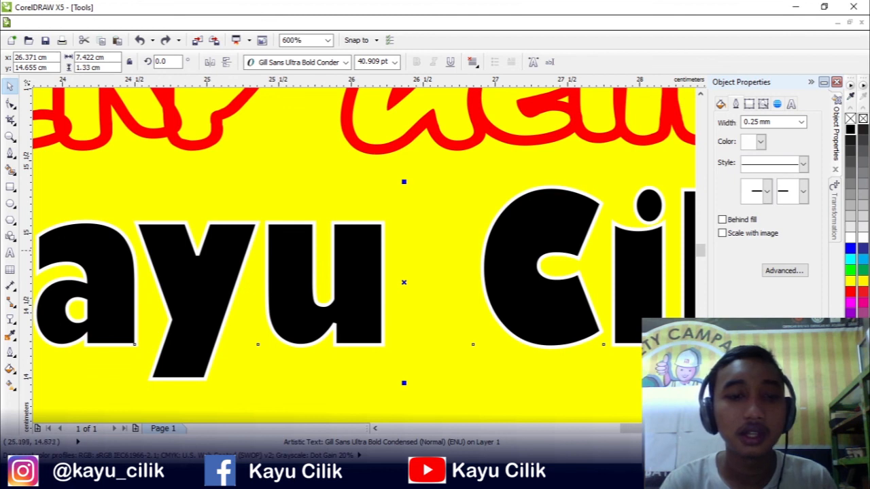
pyautogui.click(13, 387)
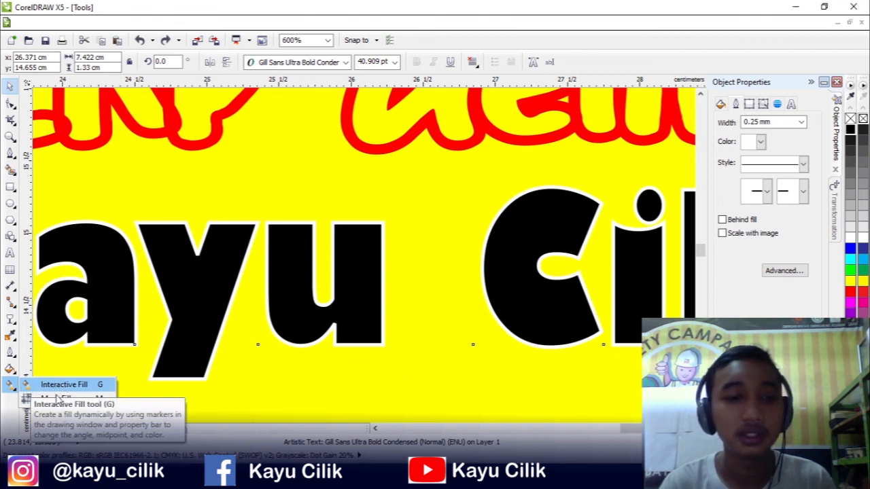
pyautogui.click(76, 389)
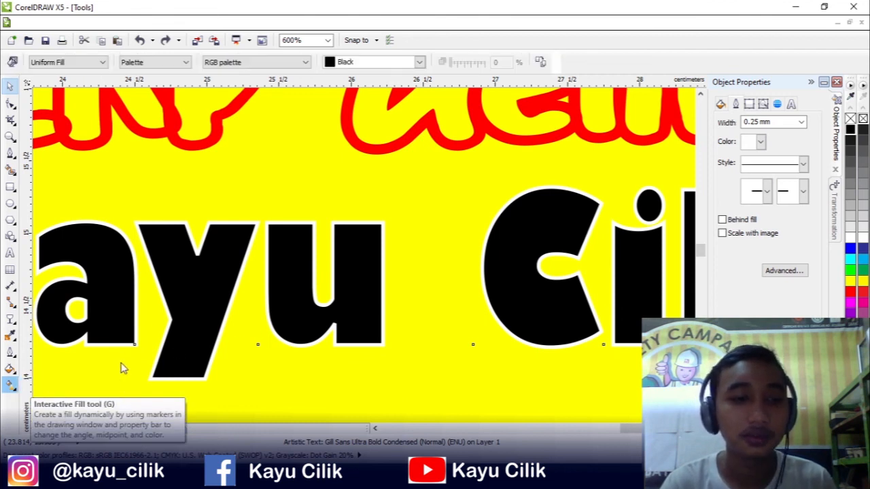
pyautogui.click(383, 317)
pyautogui.scroll(-2, 382, 318)
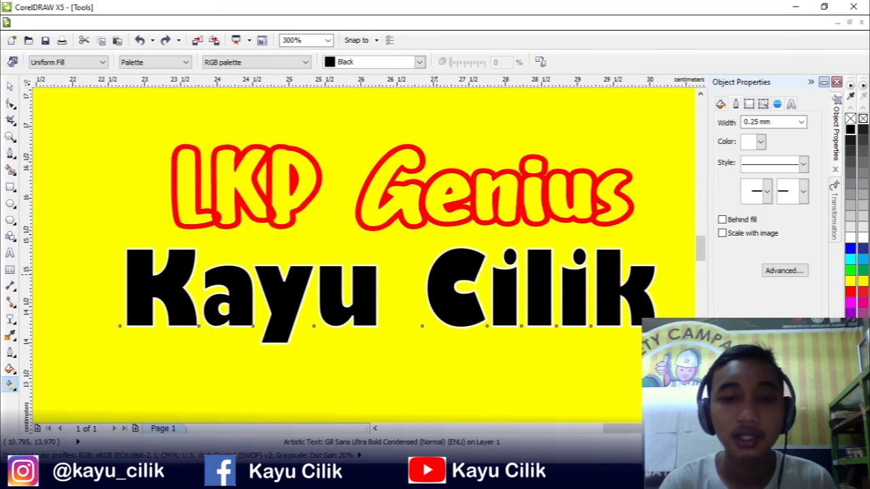
pyautogui.moveTo(388, 310); pyautogui.dragTo(387, 265)
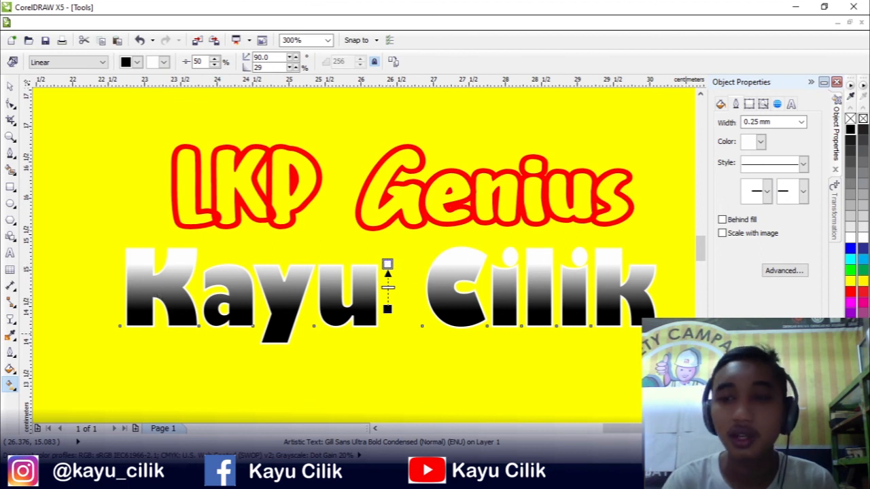
# - Colour the Kayu Cilik gradient with red at its upper end and blue at its lower end
pyautogui.click(850, 292)
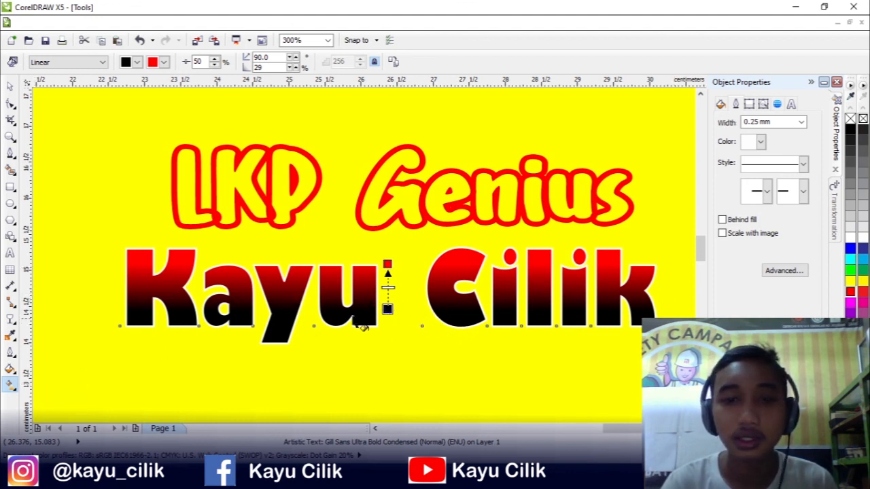
pyautogui.click(850, 249)
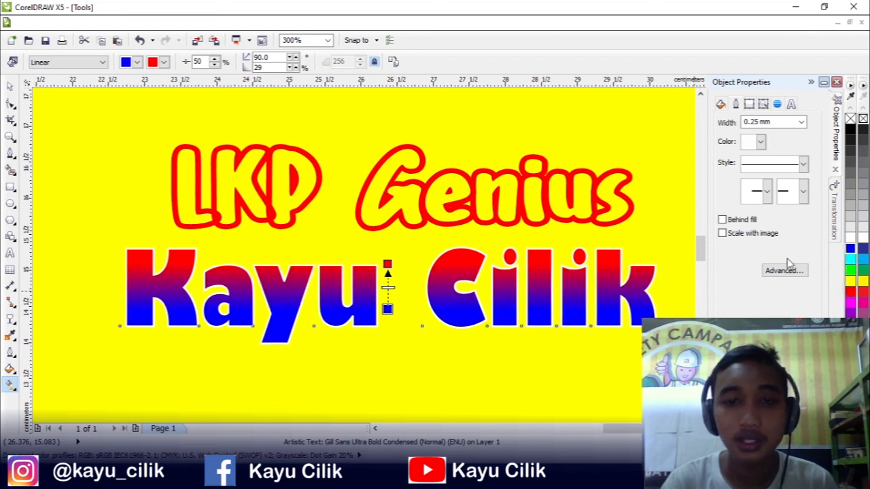
# - Change the upper end colour of the Kayu Cilik gradient to white, and deselect the text with the Pick tool
pyautogui.scroll(4, 382, 317)
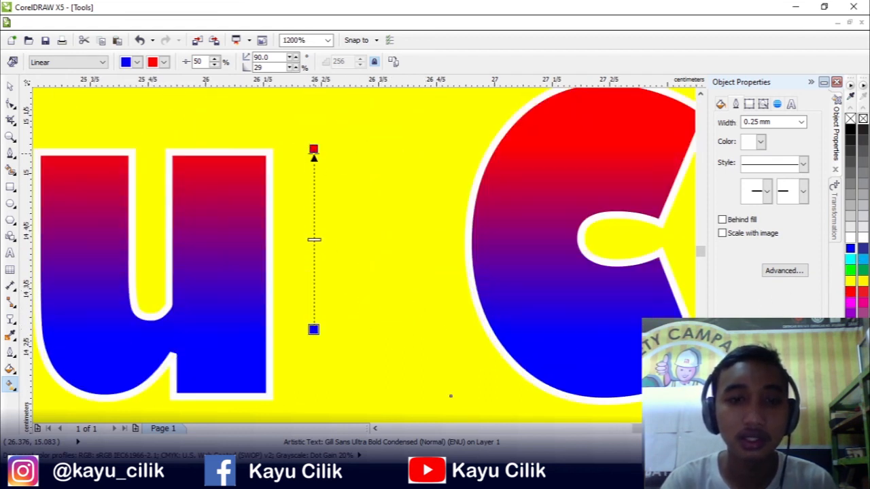
pyautogui.click(850, 237)
pyautogui.scroll(-2, 501, 259)
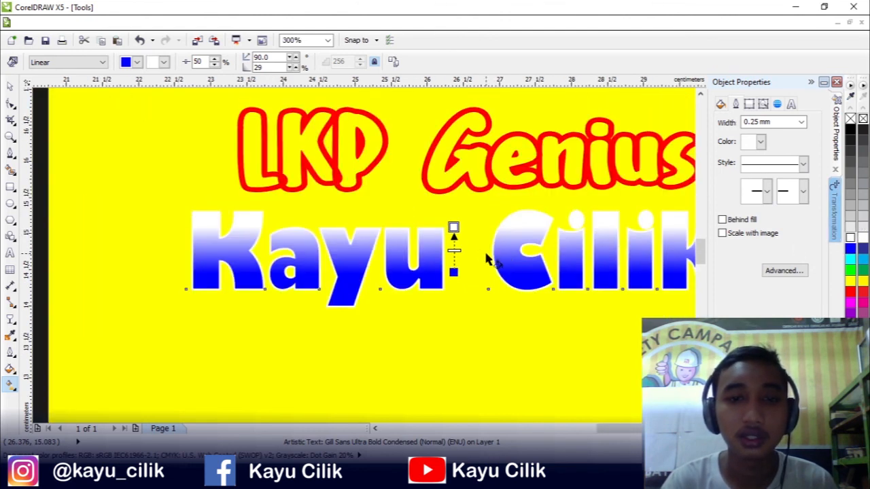
pyautogui.scroll(-1, 479, 252)
pyautogui.scroll(1, 488, 248)
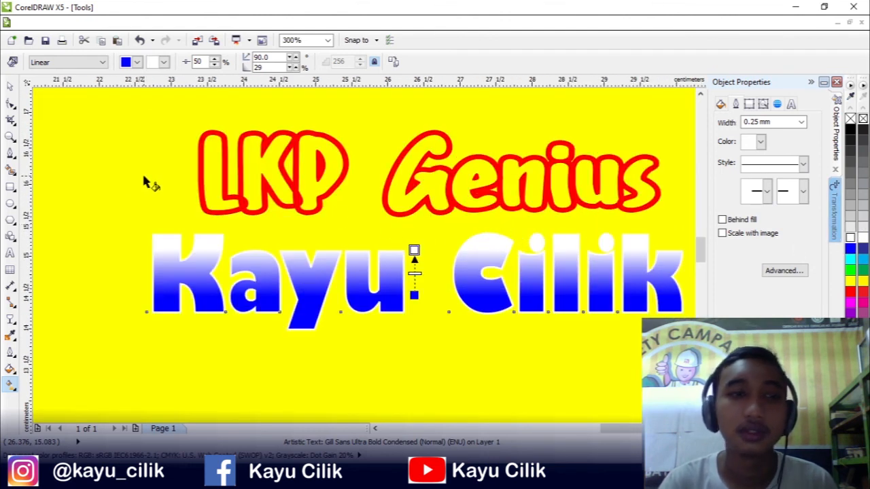
pyautogui.press('space')
pyautogui.click(105, 142)
pyautogui.scroll(-1, 233, 194)
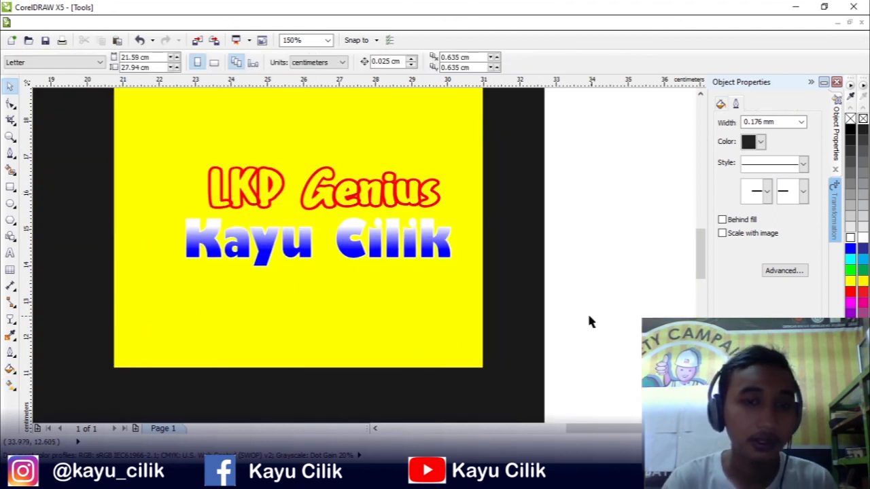
# - Switch to the toolbox ebook in the browser, read its final sections through Edit Fill & Colour and the Artografika credit, and skim back through earlier pages
pyautogui.hotkey('alt', 'Tab')
pyautogui.scroll(-2, 403, 330)
pyautogui.scroll(-5, 403, 331)
pyautogui.scroll(-7, 385, 335)
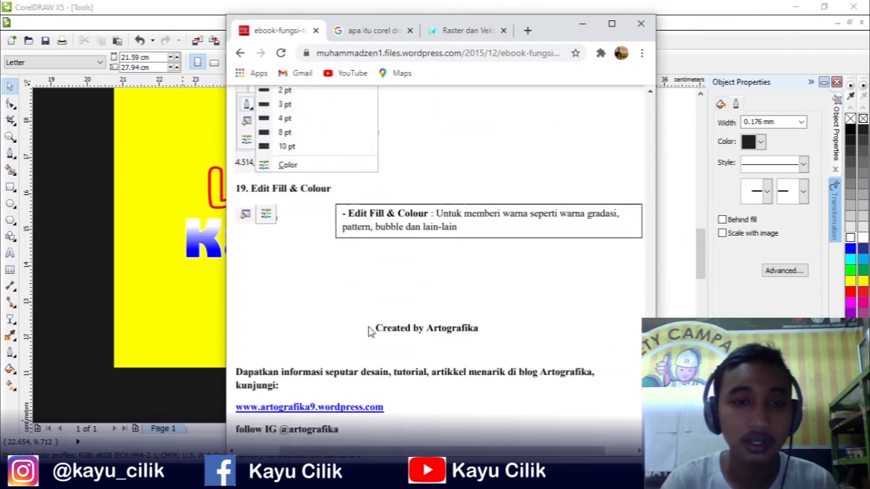
pyautogui.scroll(-1, 371, 331)
pyautogui.scroll(6, 394, 192)
pyautogui.scroll(-7, 392, 191)
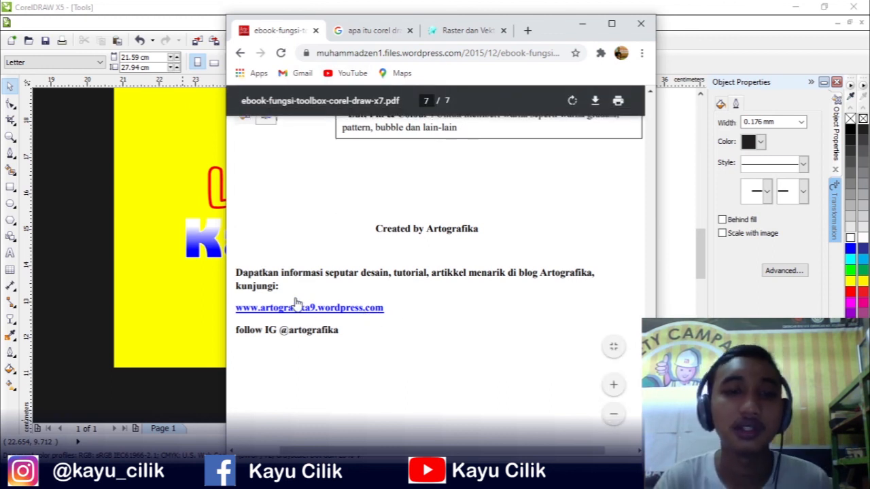
pyautogui.moveTo(474, 225); pyautogui.dragTo(370, 226)
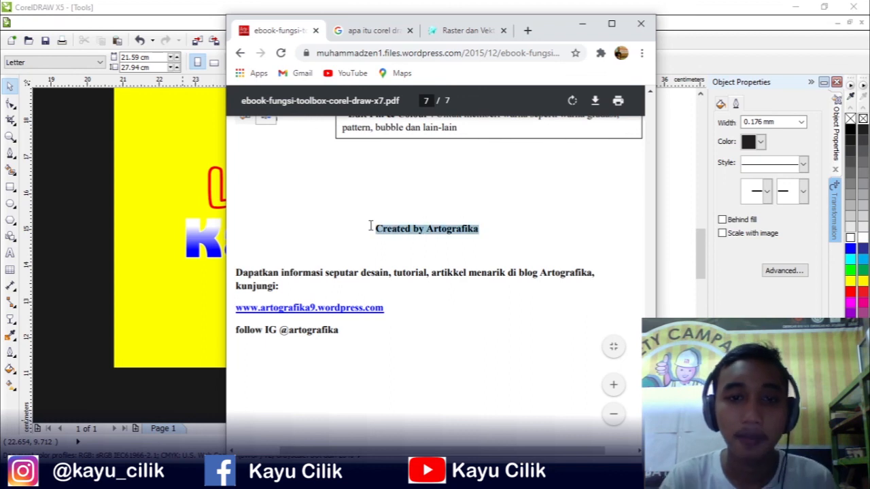
pyautogui.scroll(4, 458, 252)
pyautogui.scroll(20, 587, 274)
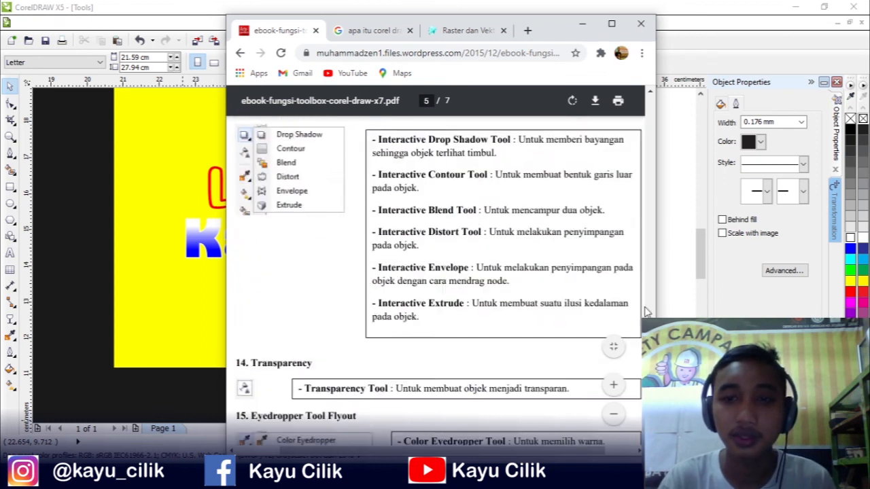
pyautogui.scroll(-8, 435, 253)
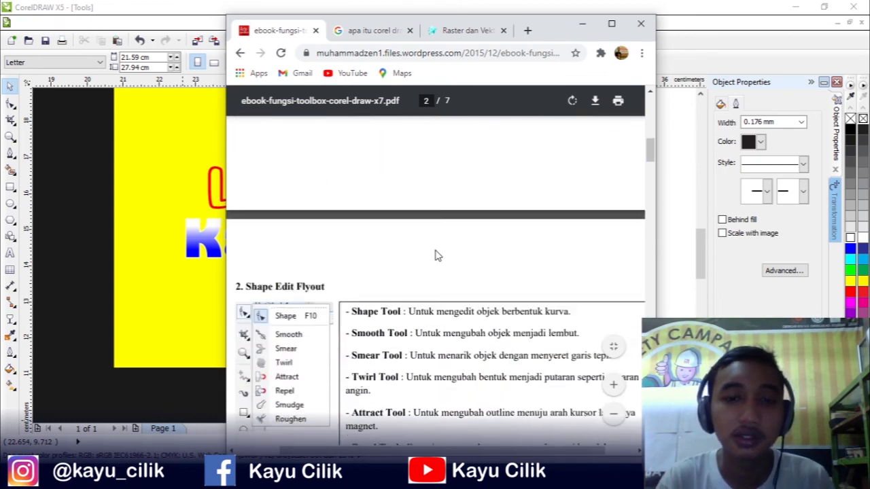
# - Return to CorelDRAW and select the LKP Genius and Kayu Cilik texts together
pyautogui.click(147, 228)
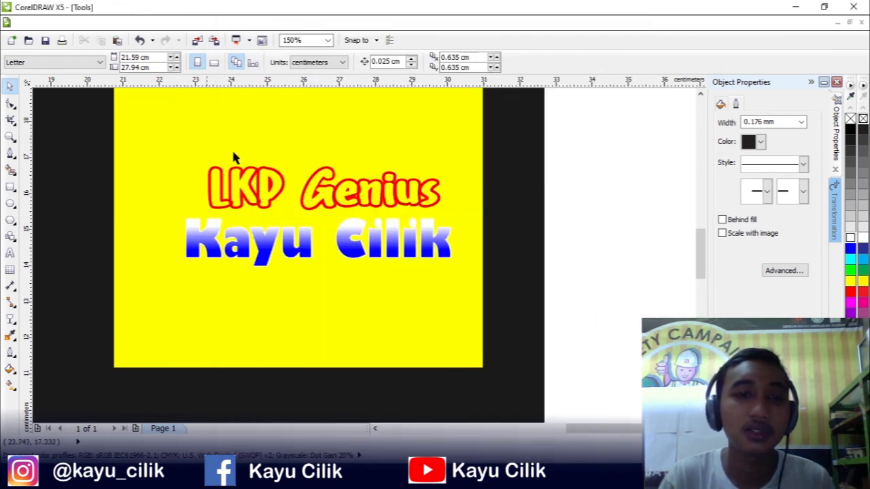
pyautogui.moveTo(625, 152); pyautogui.dragTo(161, 326)
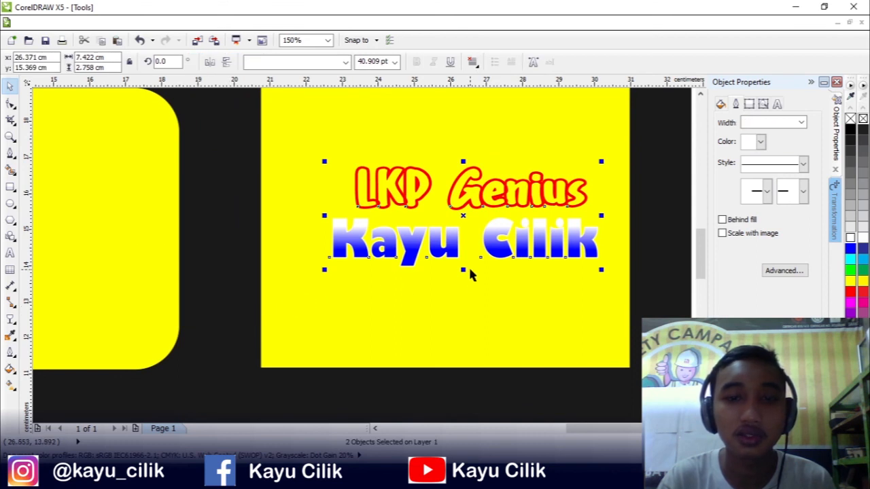